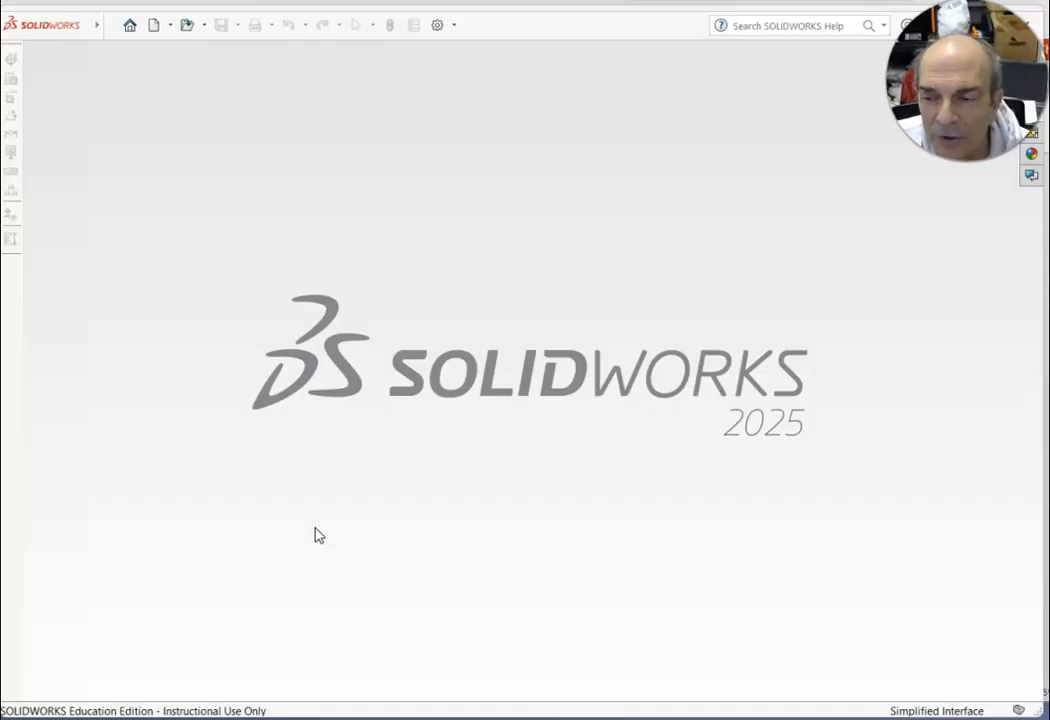
Create a new part document
left_click(155, 42)
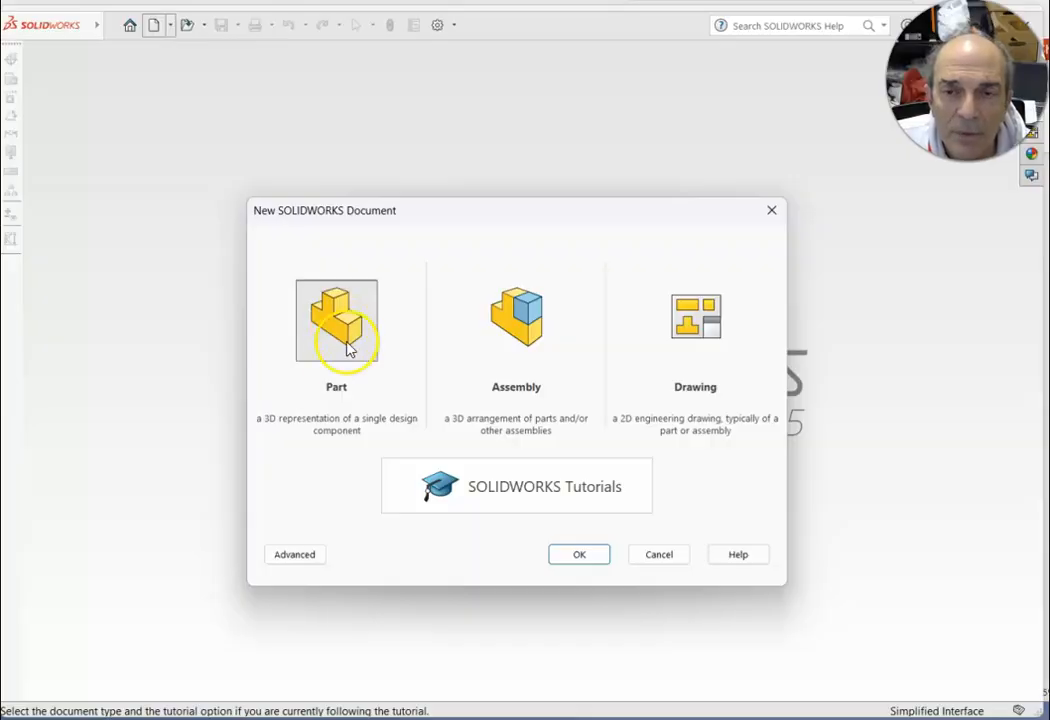
left_click(341, 352)
left_click(567, 555)
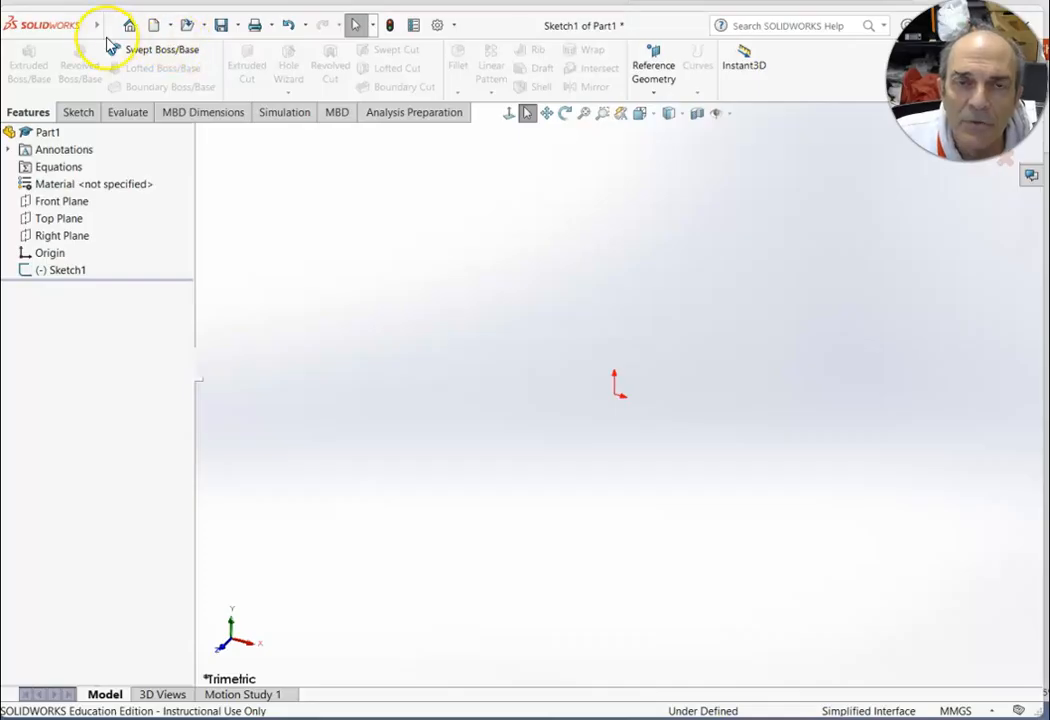
Insert Screenshot 2025-10-28 180643.png from the Downloads folder as a sketch picture in the open front-plane sketch
mouse_move(98, 26)
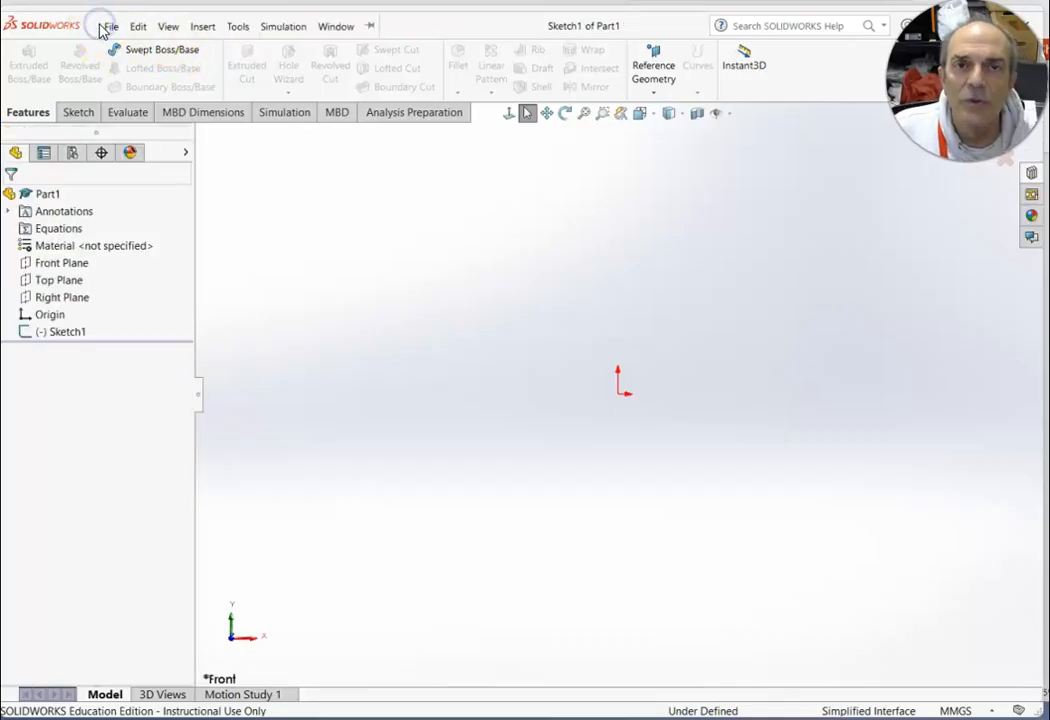
left_click(240, 28)
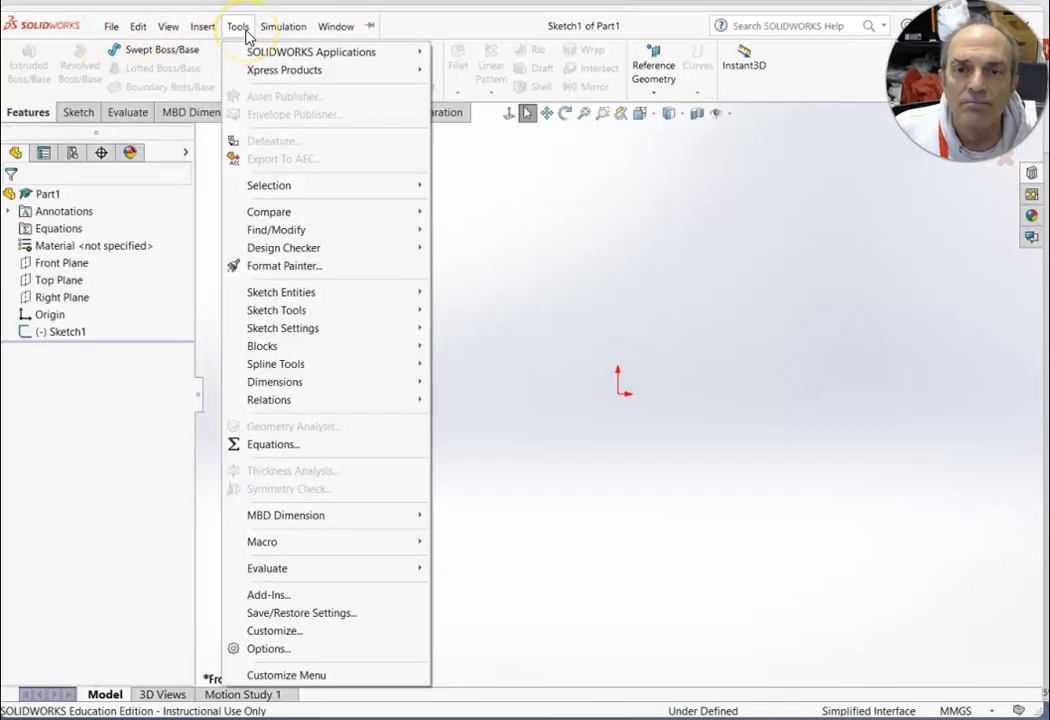
mouse_move(291, 315)
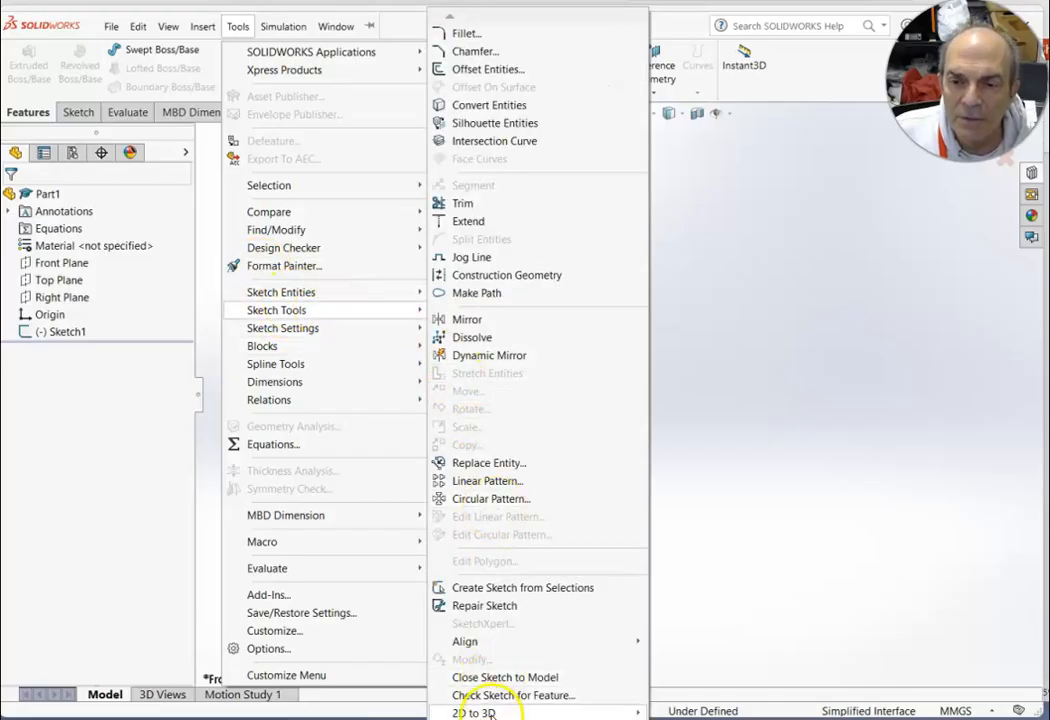
mouse_move(538, 718)
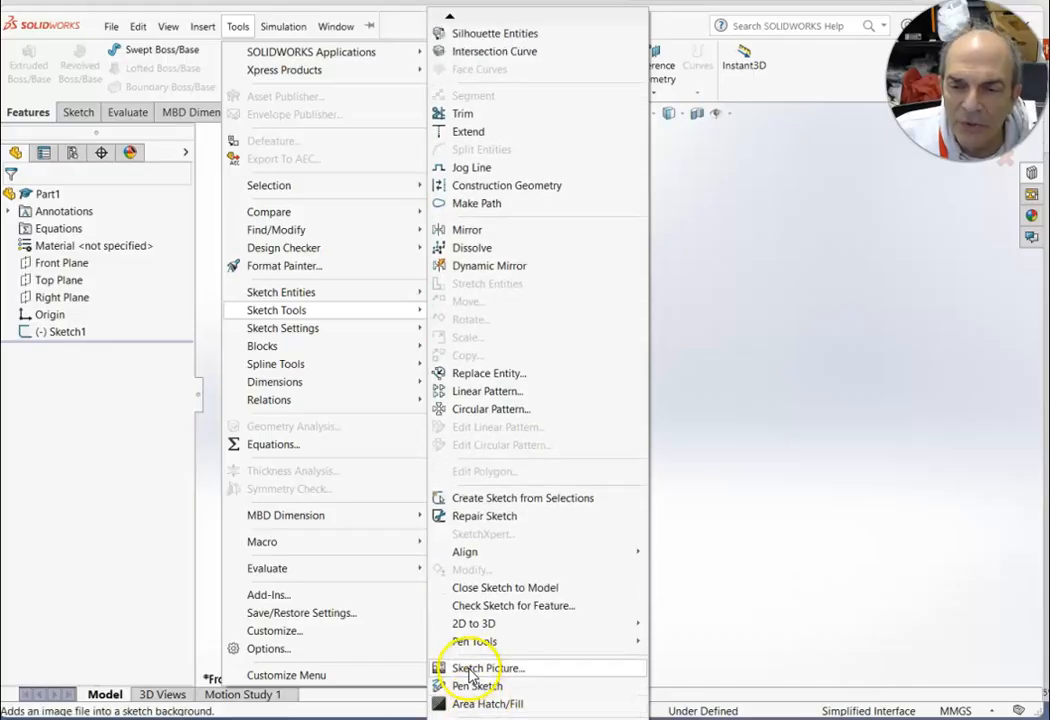
left_click(468, 668)
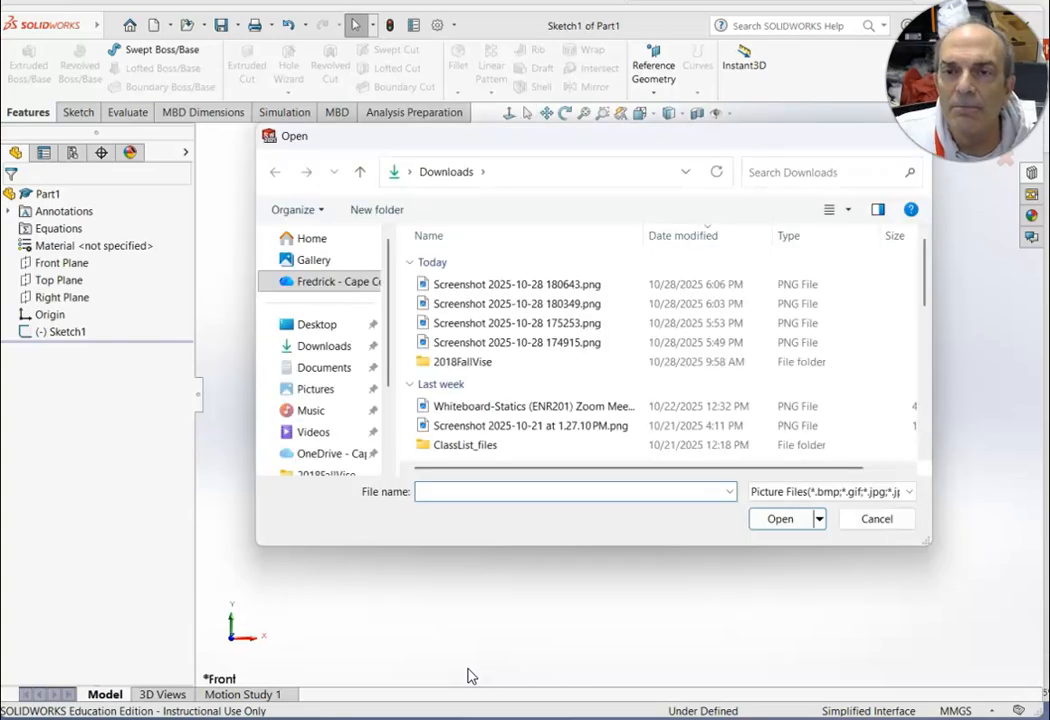
left_click(472, 288)
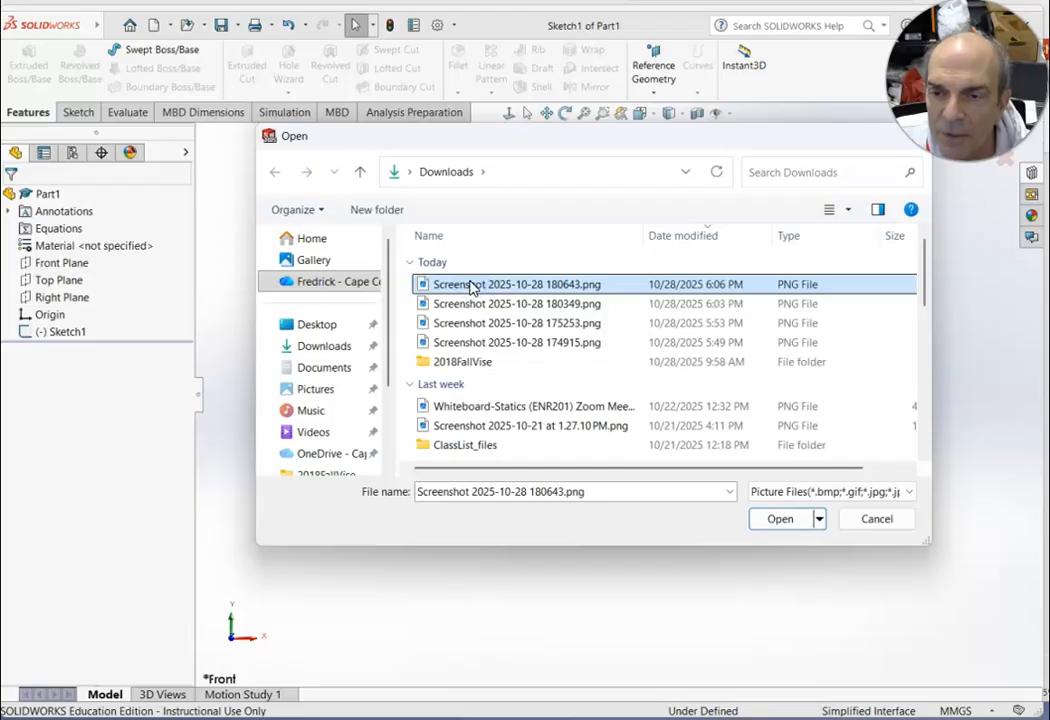
left_click(783, 530)
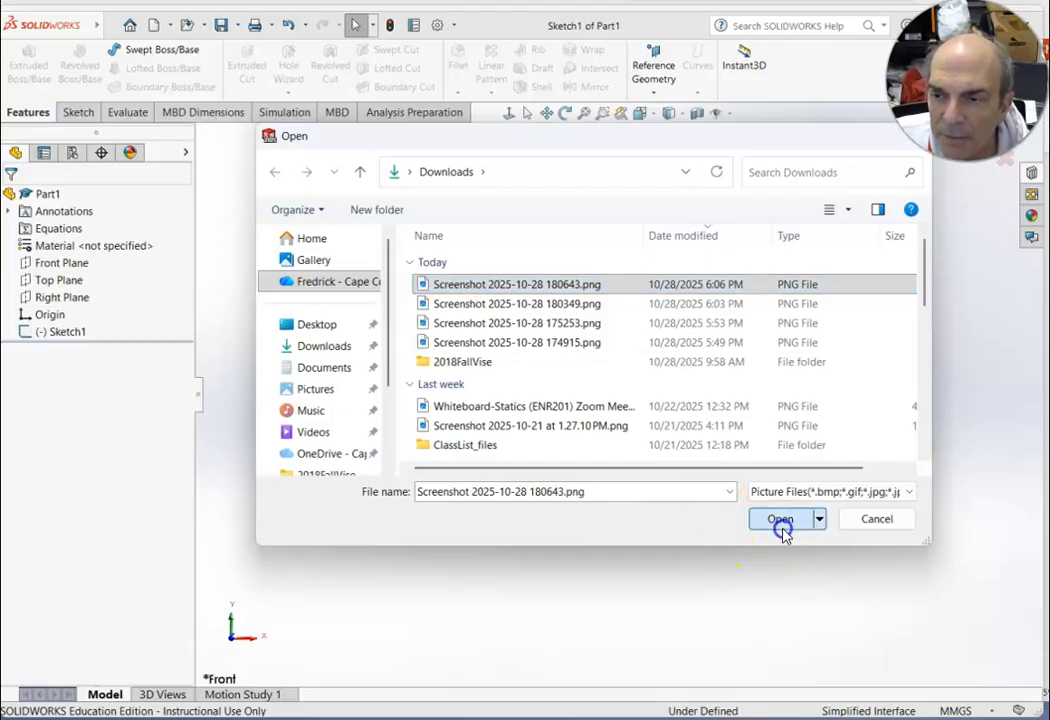
left_click(817, 521)
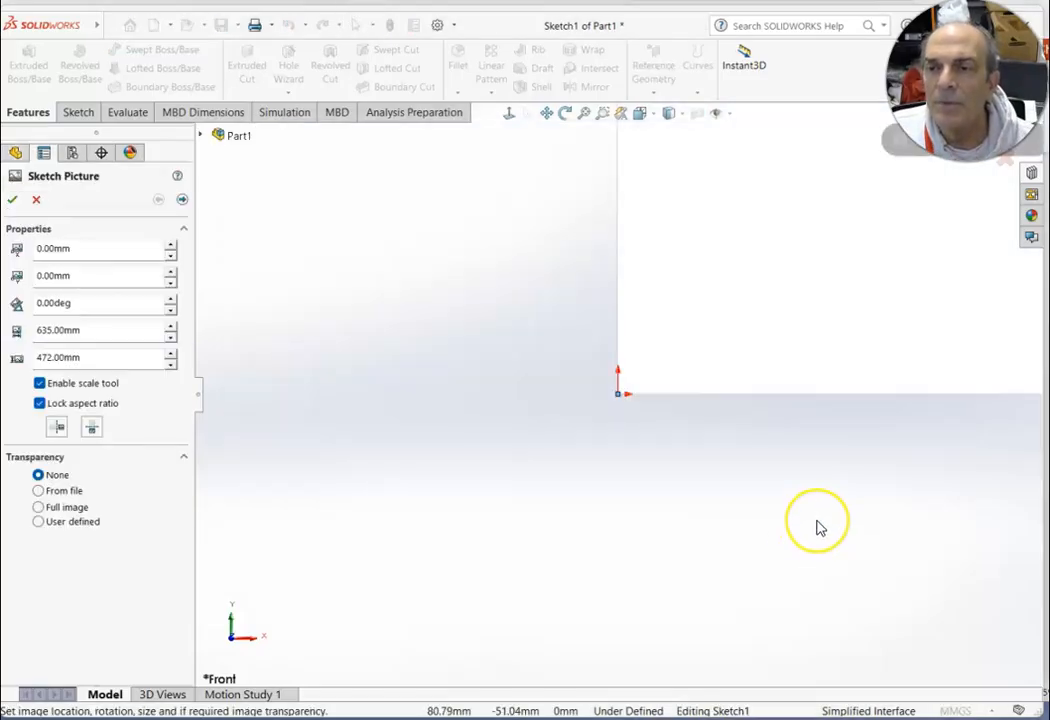
Set the turkey picture's transparency to Full image with a value of 0.00
scroll(817, 521, "up", 7)
scroll(817, 528, "up", 5)
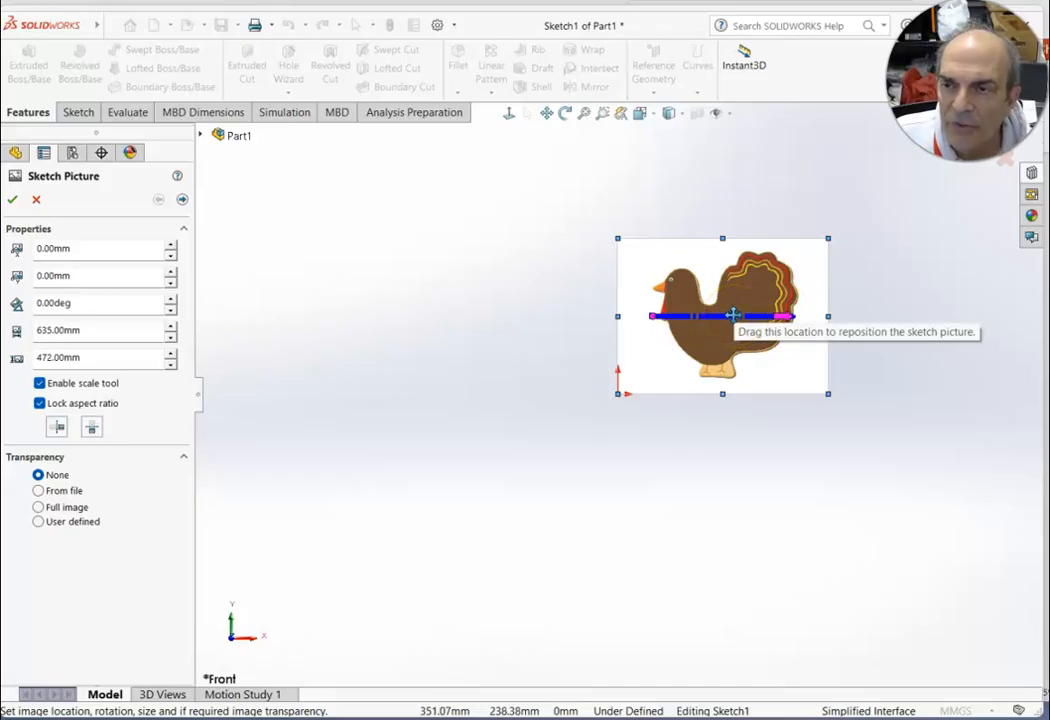
scroll(921, 337, "up", 2)
scroll(870, 291, "down", 5)
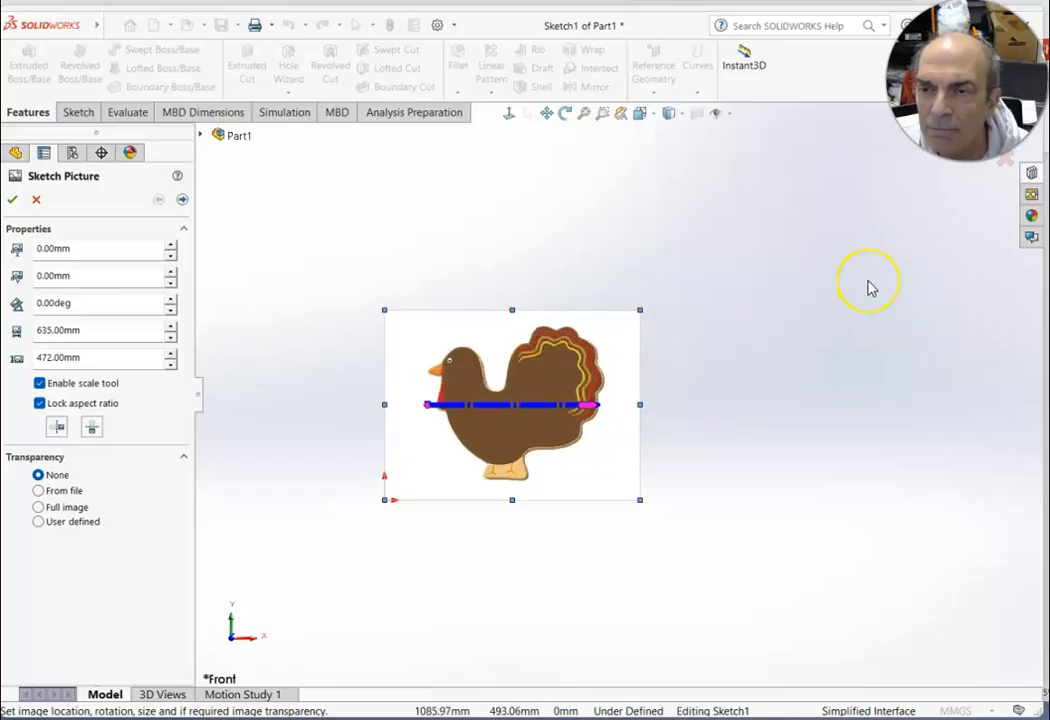
scroll(870, 289, "down", 2)
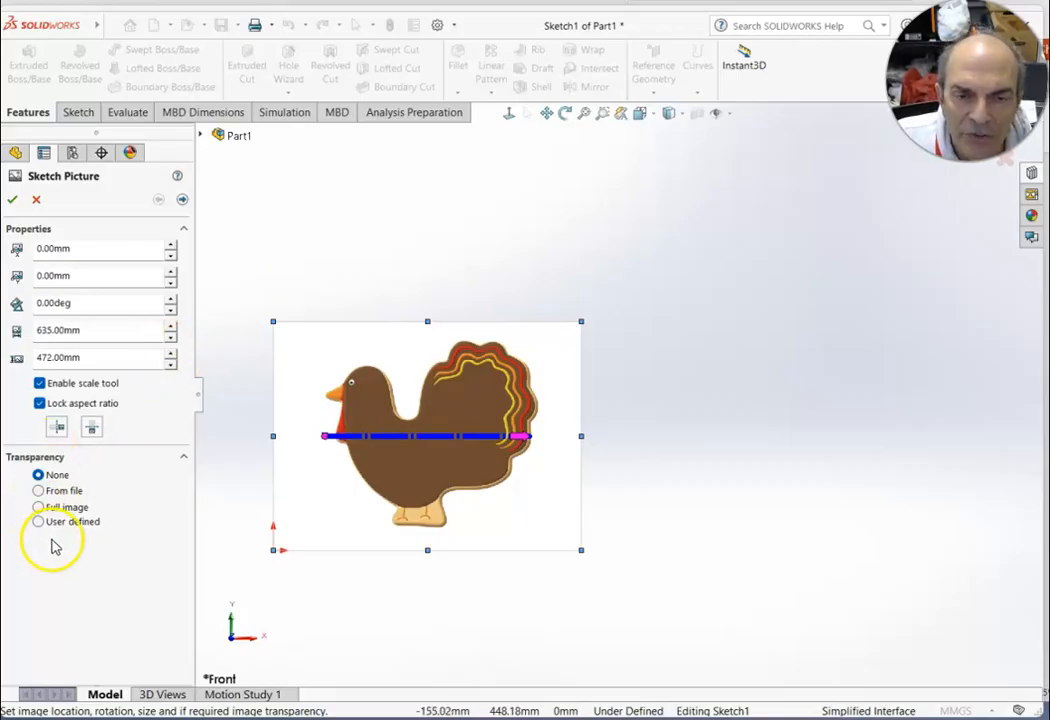
left_click(39, 508)
mouse_move(38, 567)
left_mouse_down()
mouse_move(140, 574)
mouse_move(27, 570)
left_mouse_up()
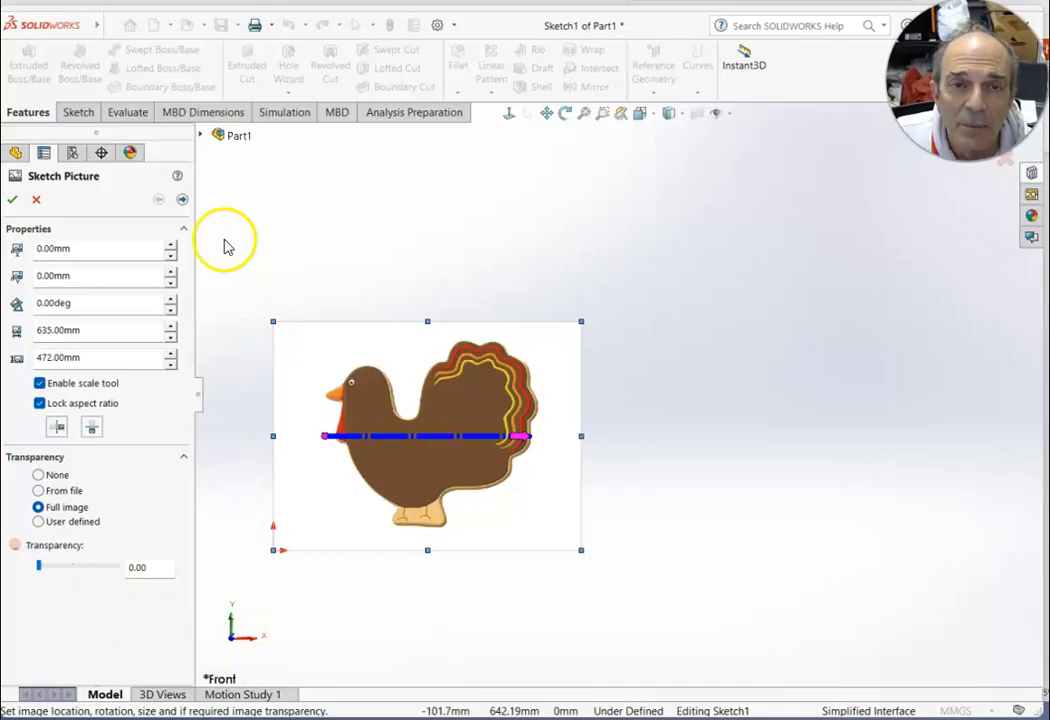
Enclose the whole turkey with a freehand selection in the trace settings and trace its outline
left_click(182, 200)
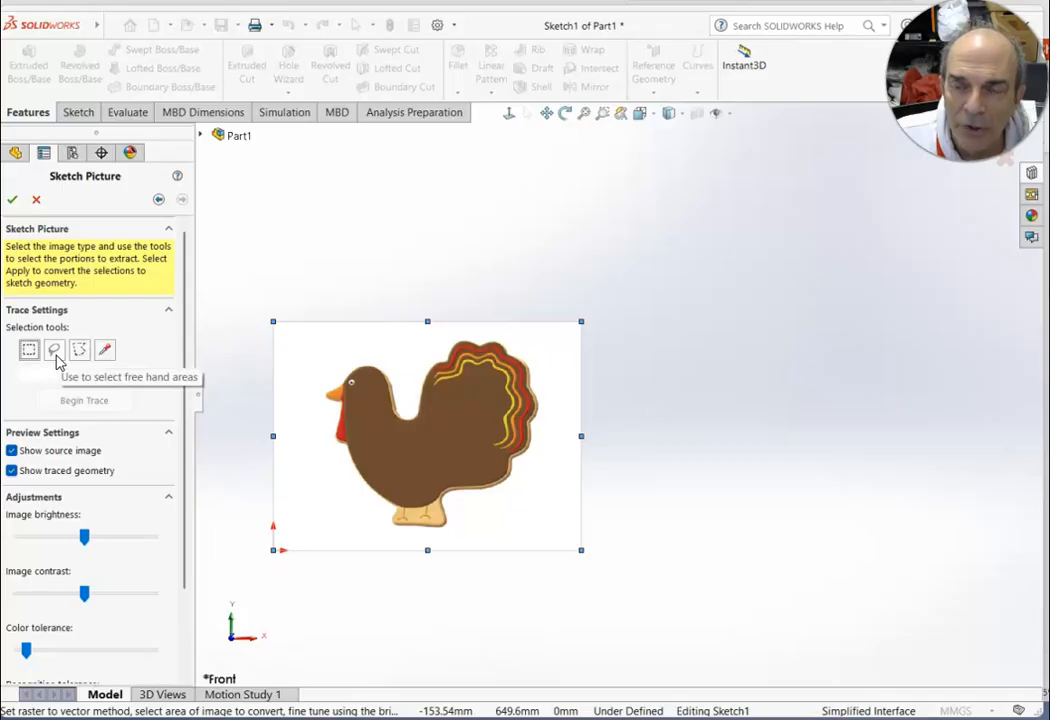
left_click(30, 354)
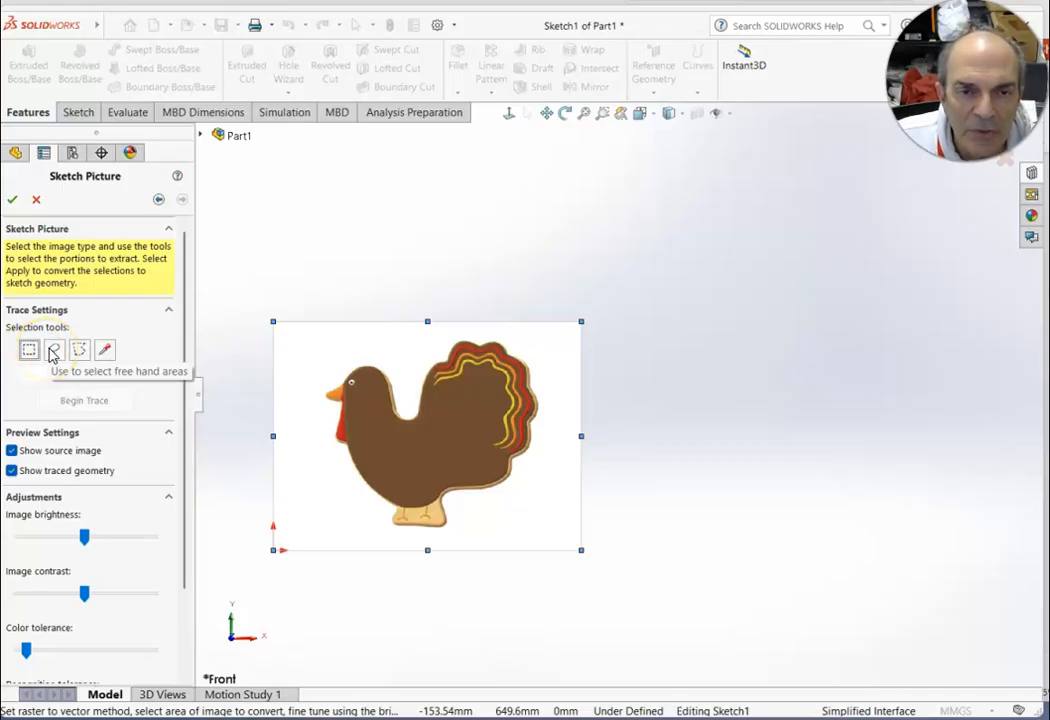
left_click(53, 352)
mouse_move(330, 343)
left_mouse_down()
mouse_move(293, 436)
mouse_move(356, 520)
mouse_move(420, 539)
mouse_move(492, 534)
mouse_move(539, 488)
mouse_move(570, 391)
mouse_move(553, 340)
mouse_move(525, 326)
mouse_move(391, 328)
mouse_move(319, 352)
left_mouse_up()
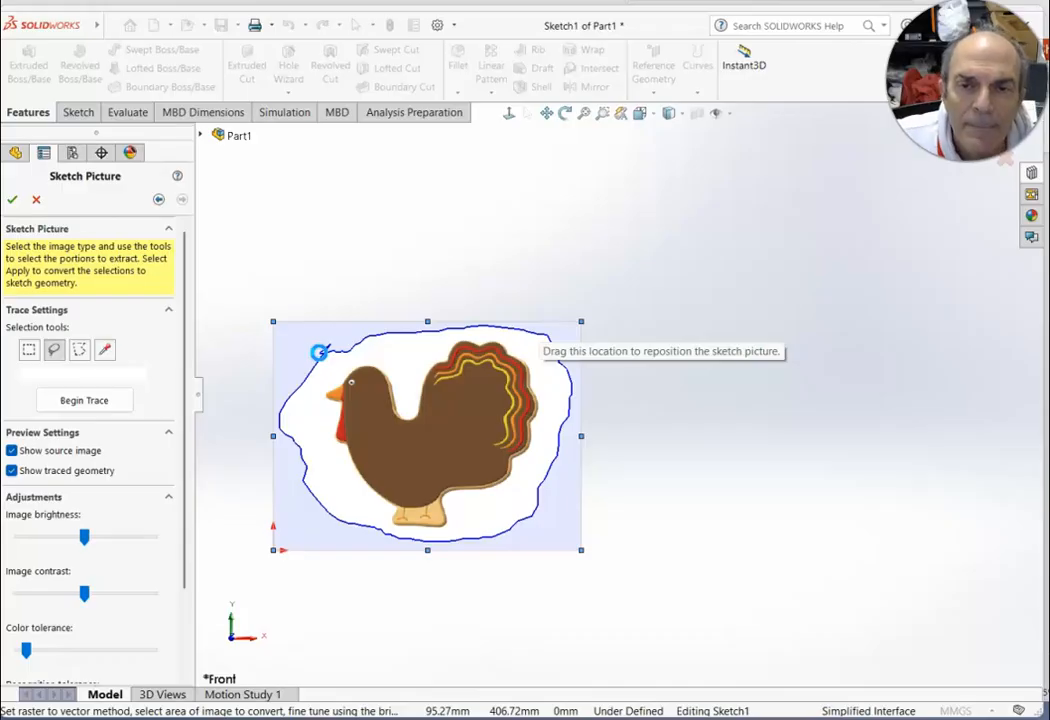
left_click(112, 401)
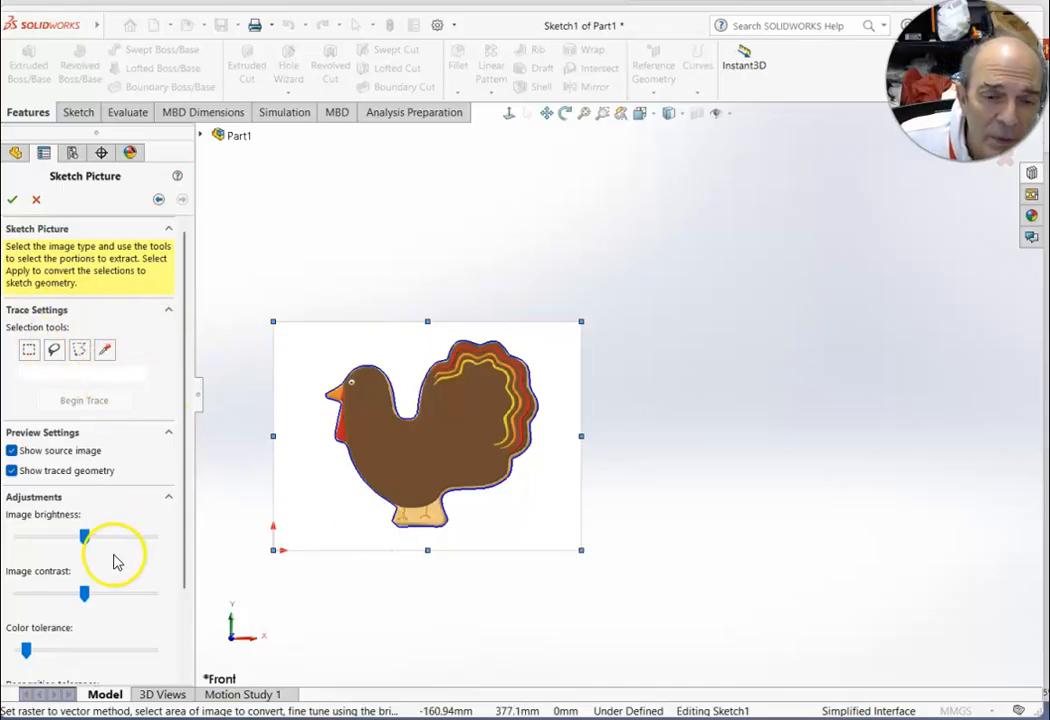
Slightly raise the recognition tolerance and color tolerance so the trace follows the turkey's edge more closely
left_click_drag(185, 537, 171, 609)
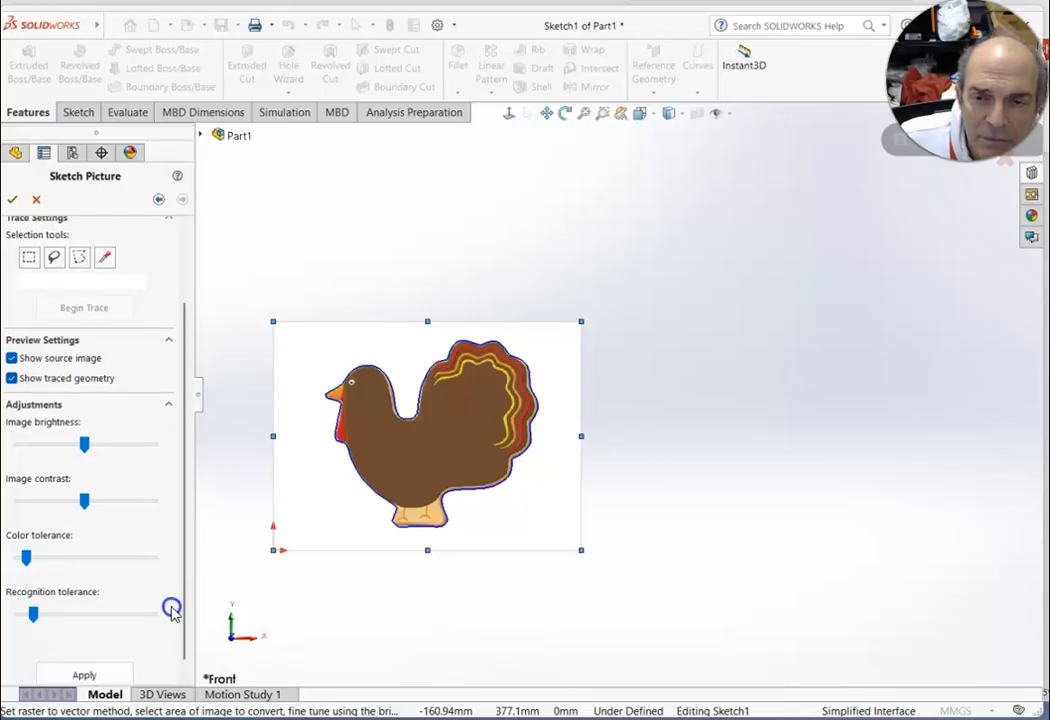
scroll(348, 512, "down", 2)
scroll(486, 499, "down", 5)
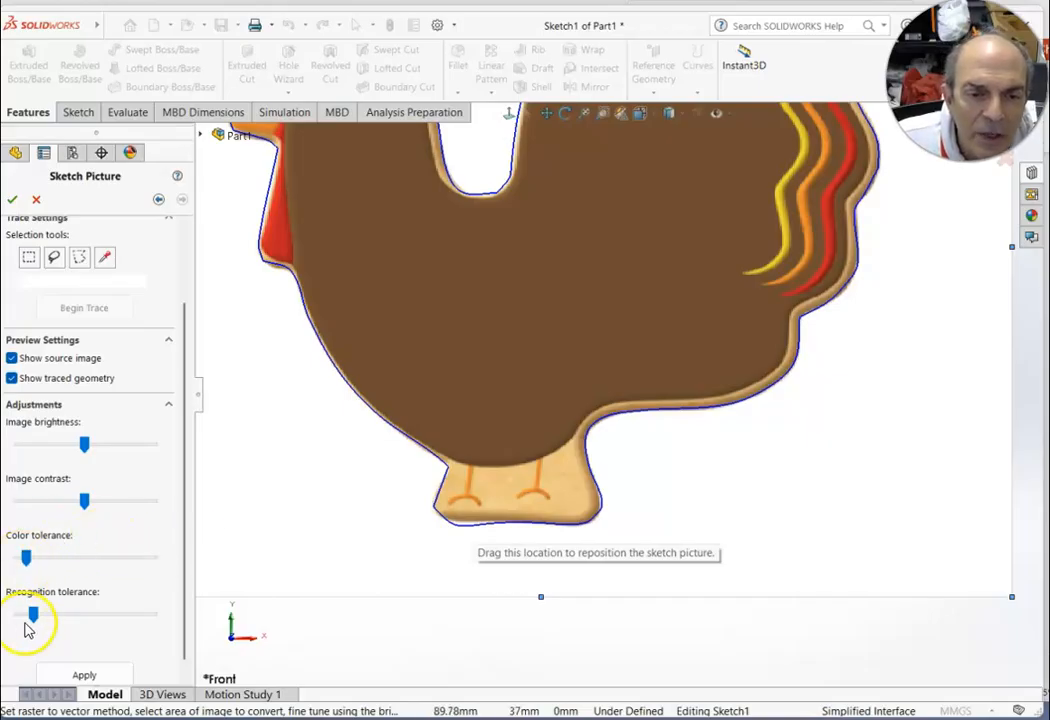
mouse_move(34, 613)
left_mouse_down()
mouse_move(66, 616)
mouse_move(35, 601)
mouse_move(39, 612)
left_mouse_up()
mouse_move(27, 557)
left_mouse_down()
mouse_move(84, 568)
mouse_move(27, 561)
mouse_move(48, 560)
left_mouse_up()
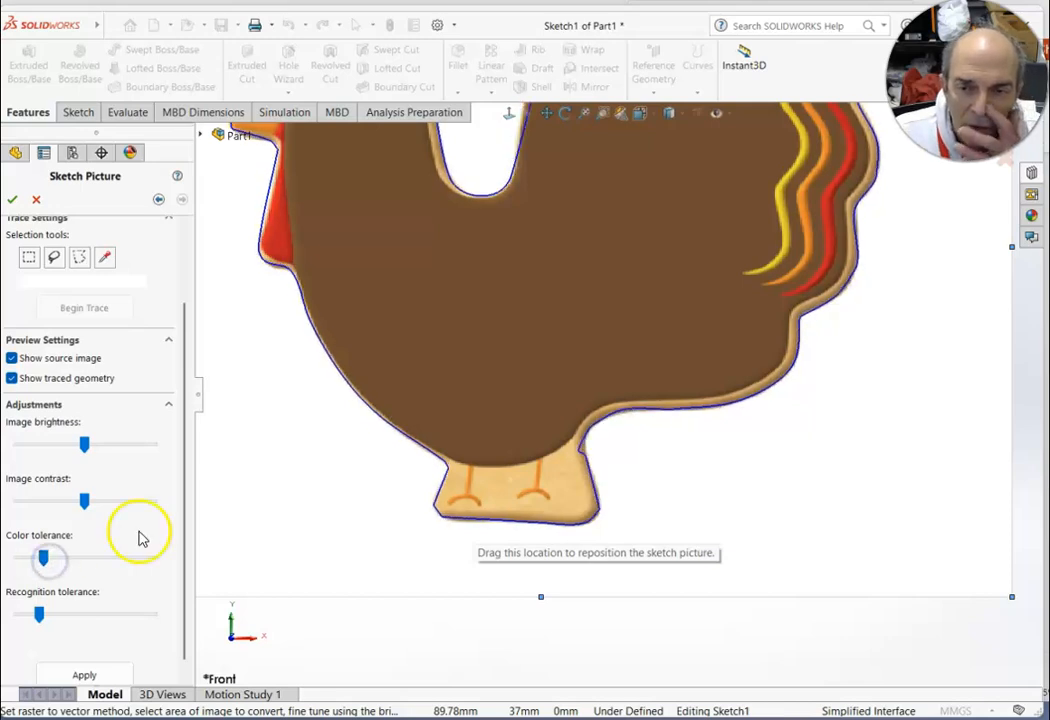
scroll(302, 532, "up", 1)
scroll(302, 532, "up", 1)
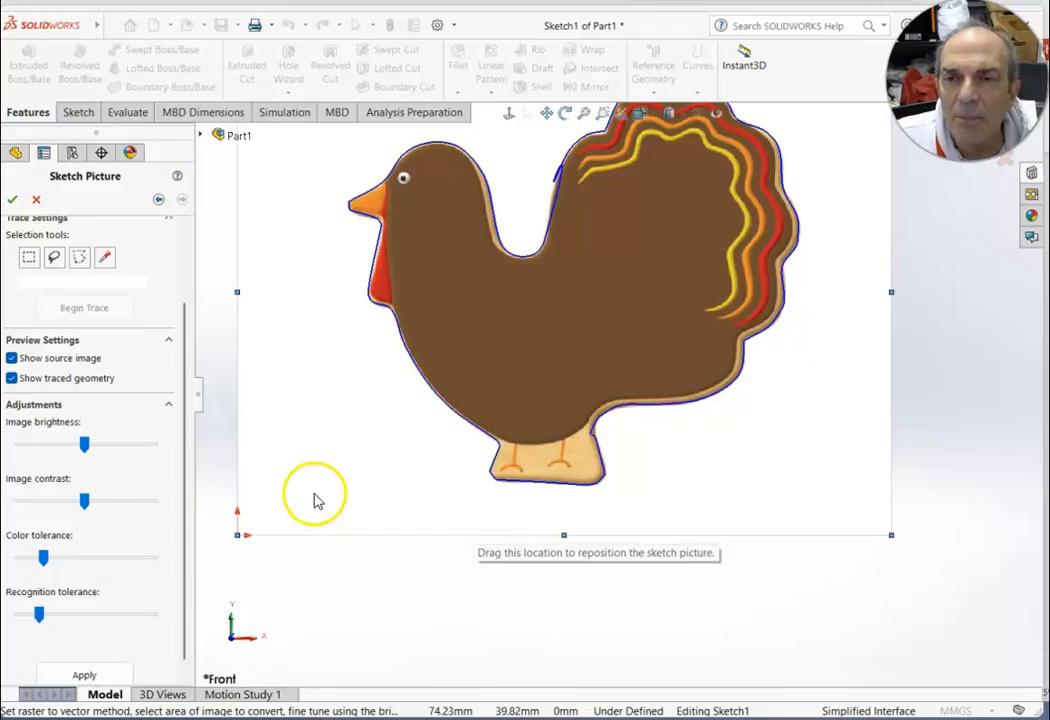
Slightly lower the image brightness, image contrast and color tolerance to clean up the trace beside the turkey's neck gap
scroll(310, 498, "up", 1)
scroll(591, 218, "down", 2)
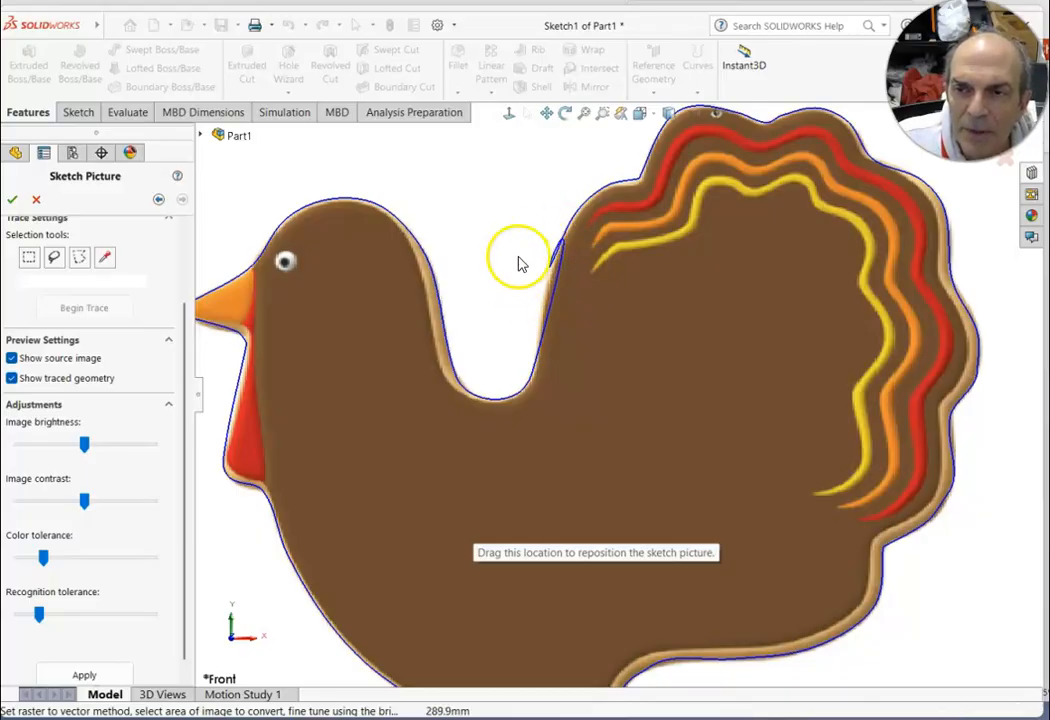
mouse_move(84, 500)
left_mouse_down()
mouse_move(49, 500)
mouse_move(72, 500)
left_mouse_up()
left_click_drag(43, 556, 35, 557)
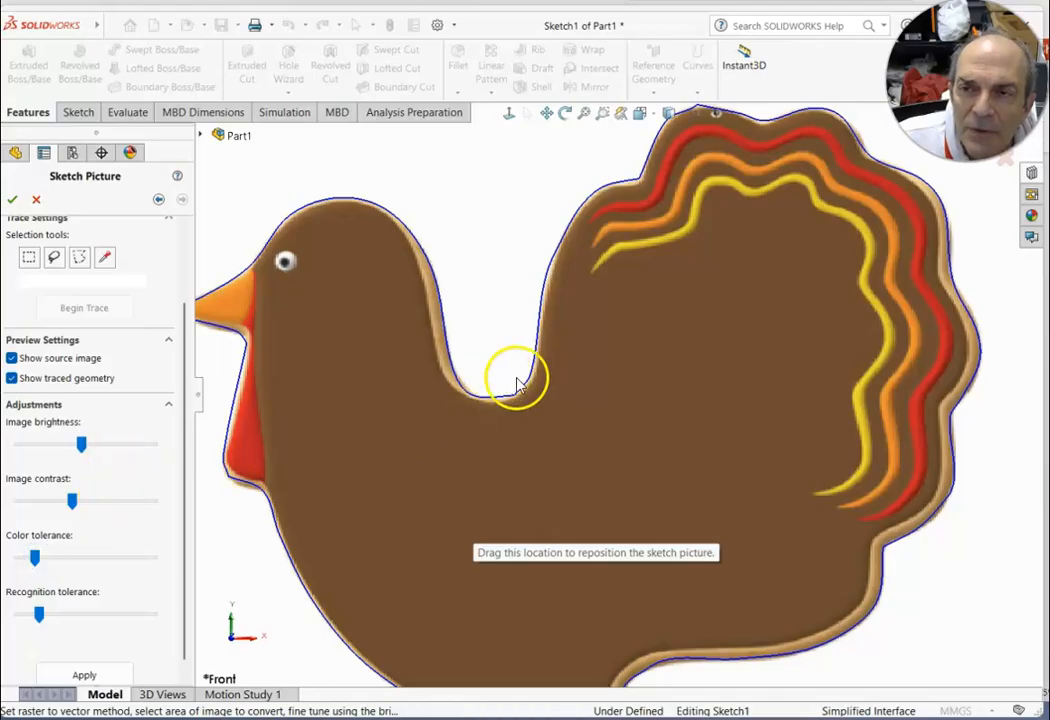
scroll(591, 391, "down", 3)
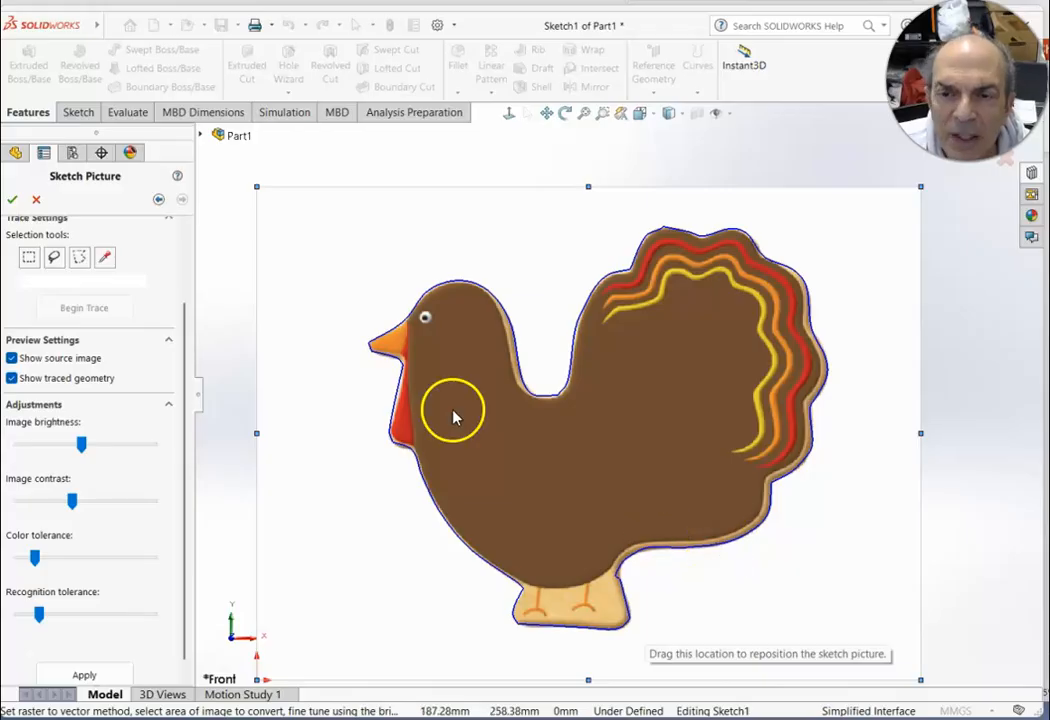
Darken the image brightness further, apply the trace as sketch geometry and accept the sketch picture
mouse_move(80, 446)
left_mouse_down()
mouse_move(124, 453)
mouse_move(71, 450)
mouse_move(148, 451)
mouse_move(99, 453)
mouse_move(177, 467)
mouse_move(55, 450)
left_mouse_up()
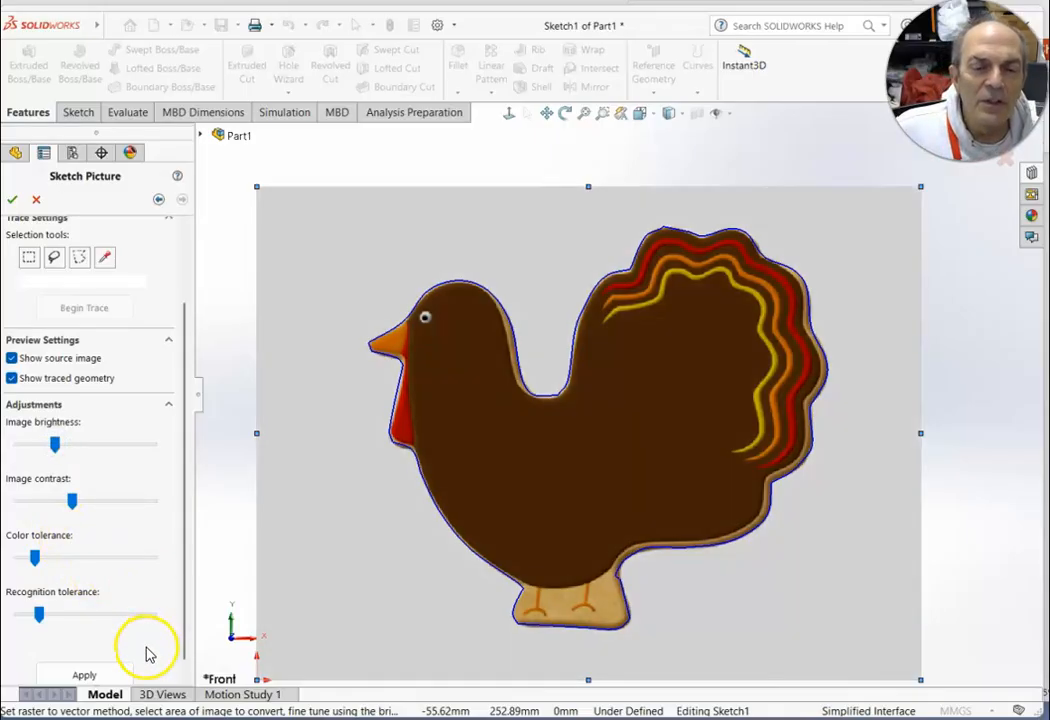
left_click(84, 676)
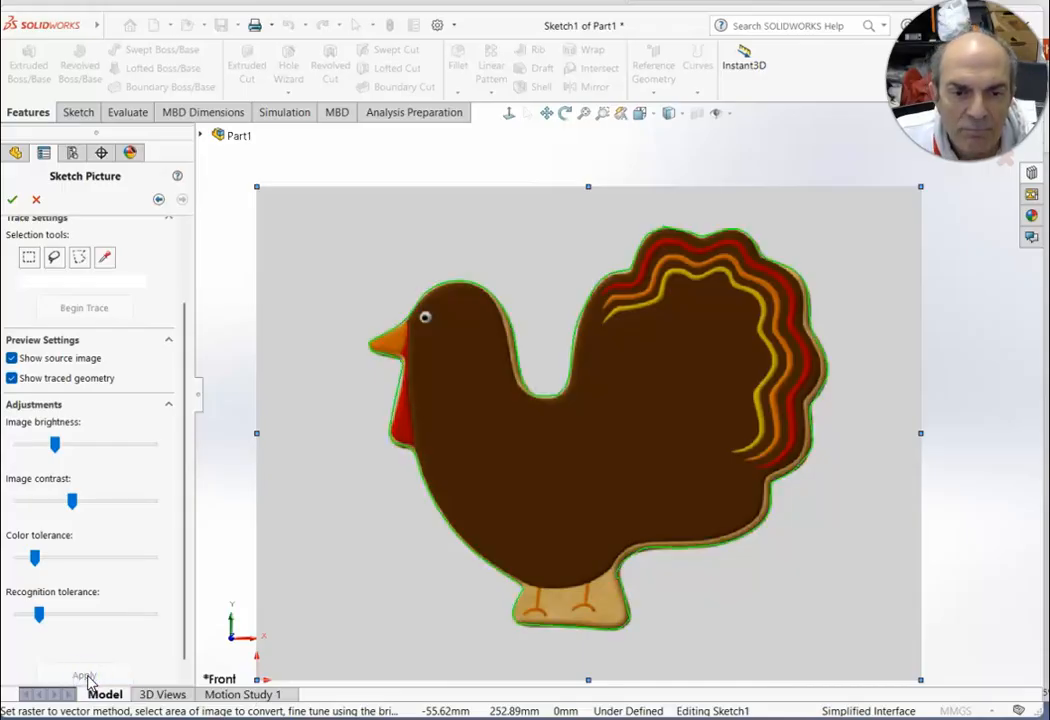
left_click(12, 200)
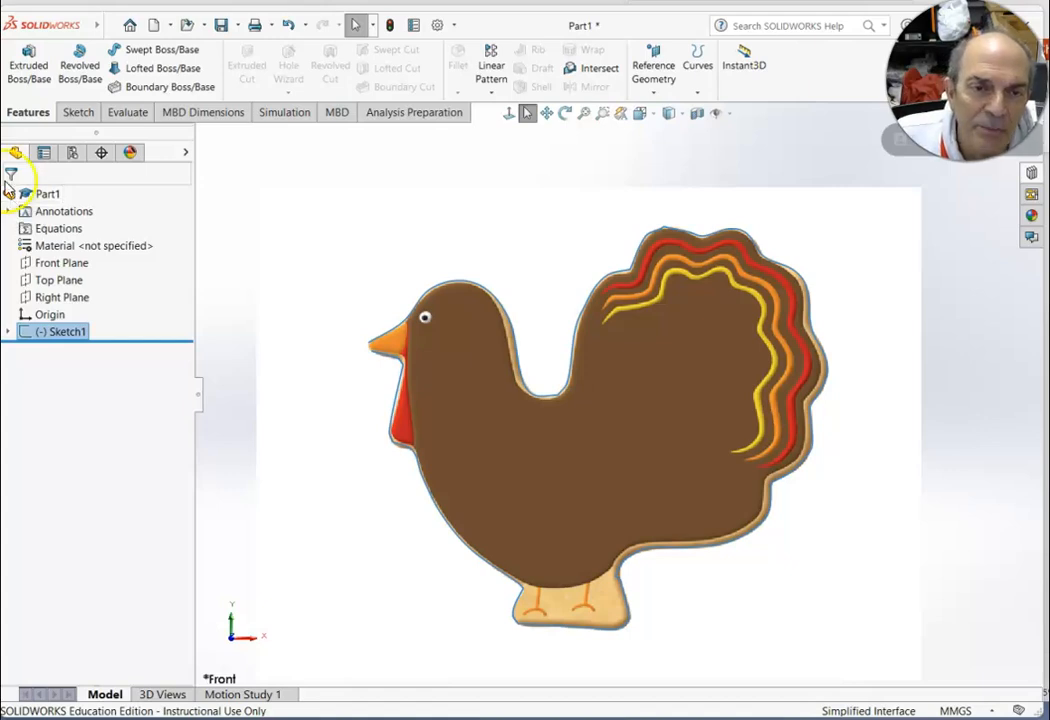
Expand the sketch in the feature tree and suppress the turkey picture nested under it
left_click(9, 332)
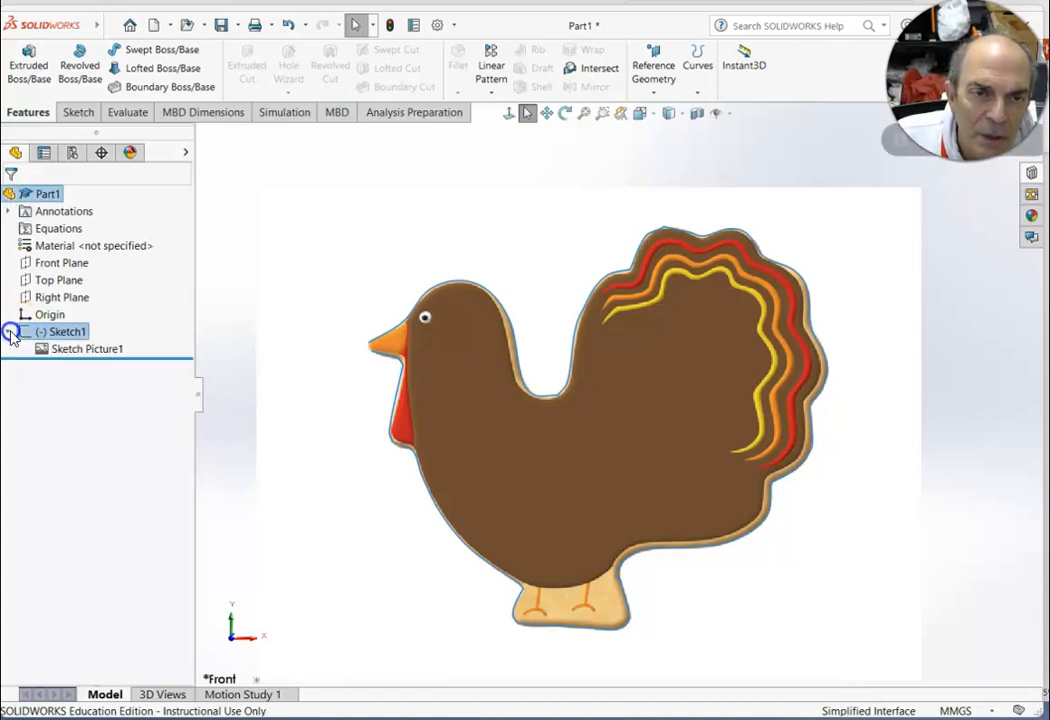
right_click(103, 354)
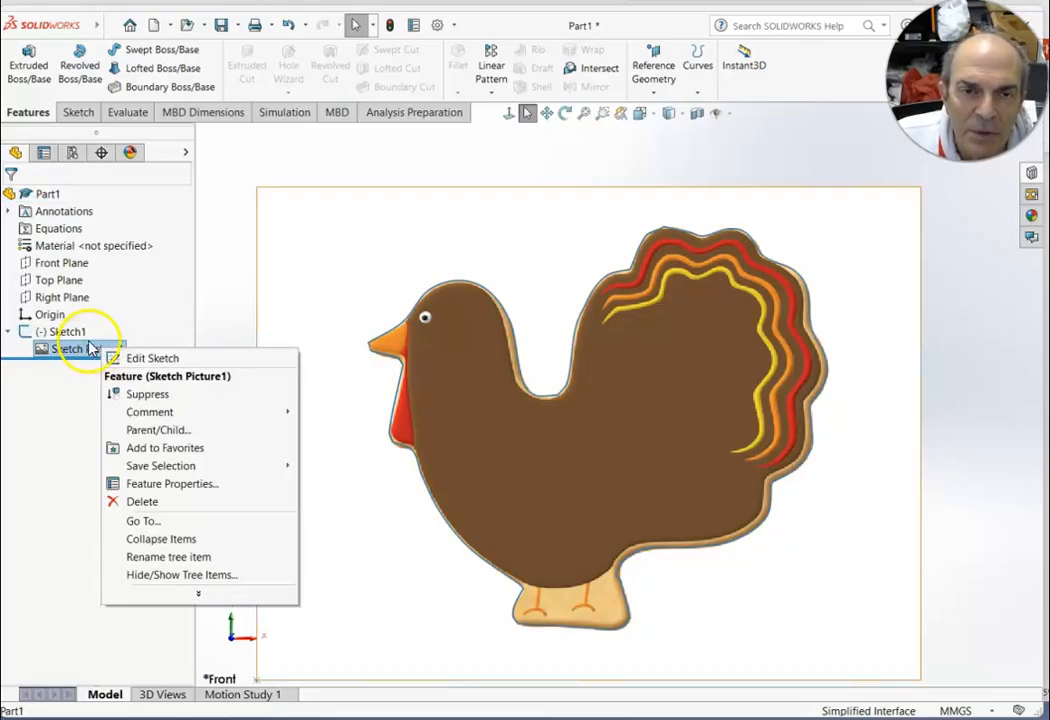
left_click(145, 305)
right_click(88, 350)
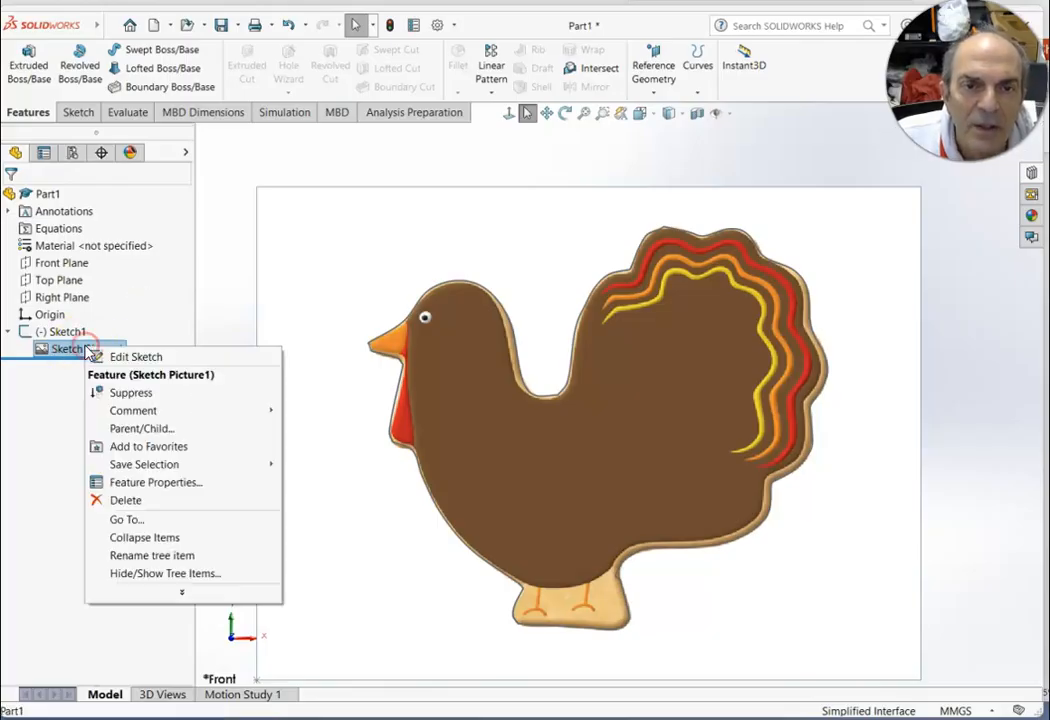
left_click(126, 392)
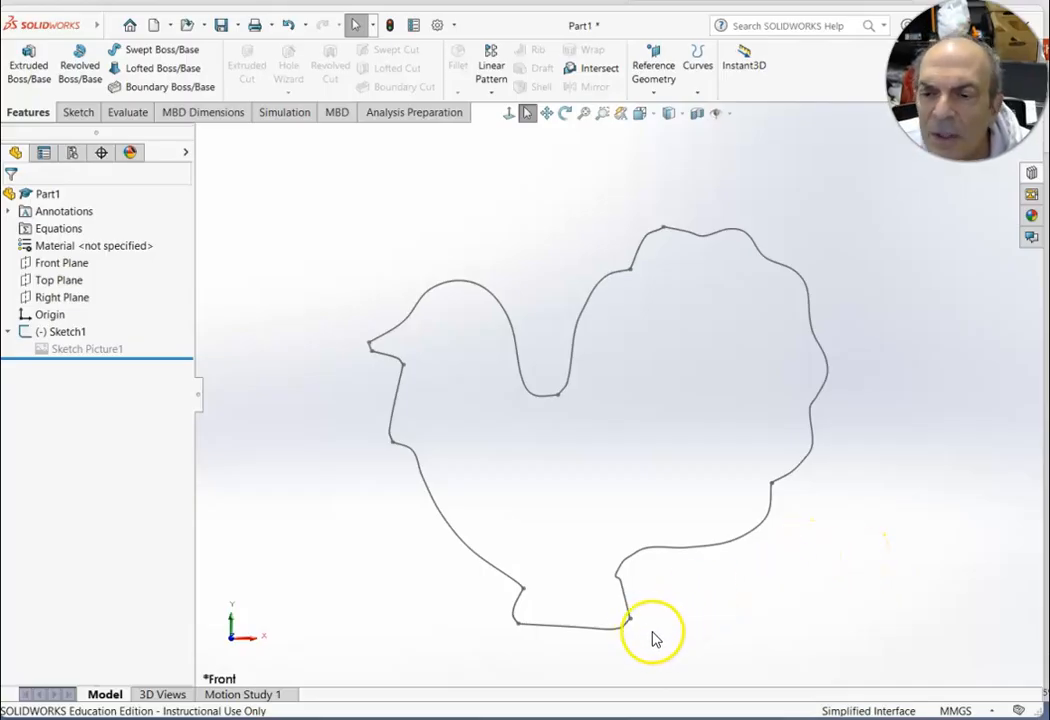
Examine the traced turkey outline closely for gaps and irregularities around the beak, feet and tail
scroll(633, 616, "down", 5)
scroll(638, 413, "down", 5)
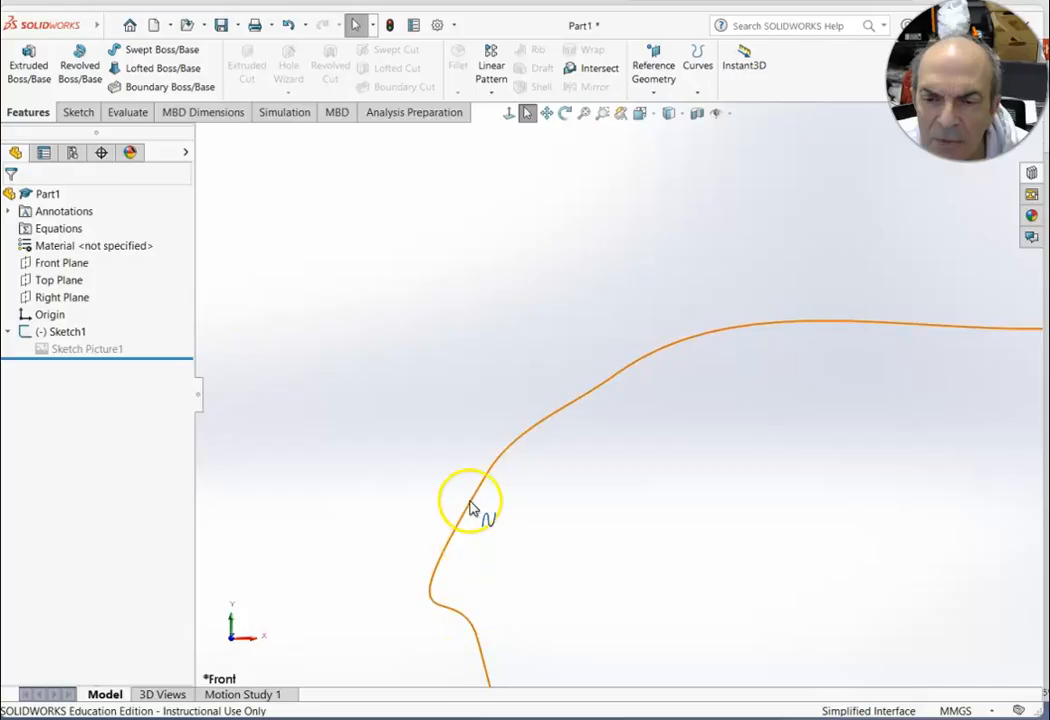
scroll(446, 591, "up", 5)
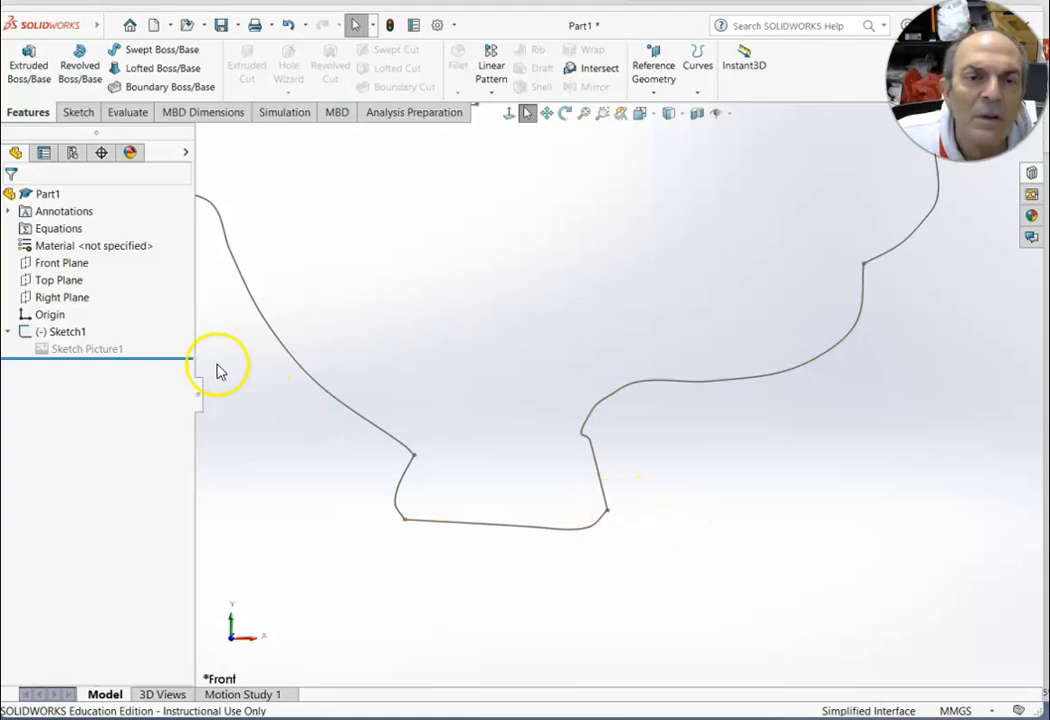
scroll(447, 475, "up", 2)
scroll(563, 368, "up", 3)
scroll(612, 295, "down", 3)
scroll(609, 293, "up", 4)
scroll(660, 292, "down", 5)
scroll(491, 355, "up", 3)
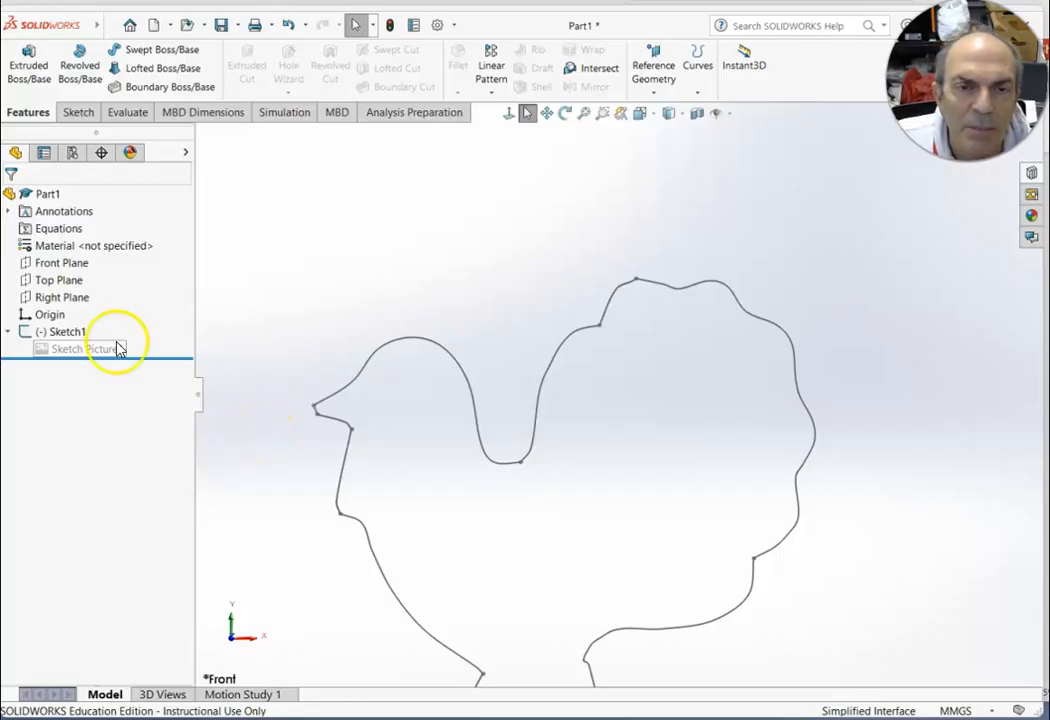
Open the traced turkey sketch for editing
left_click(79, 116)
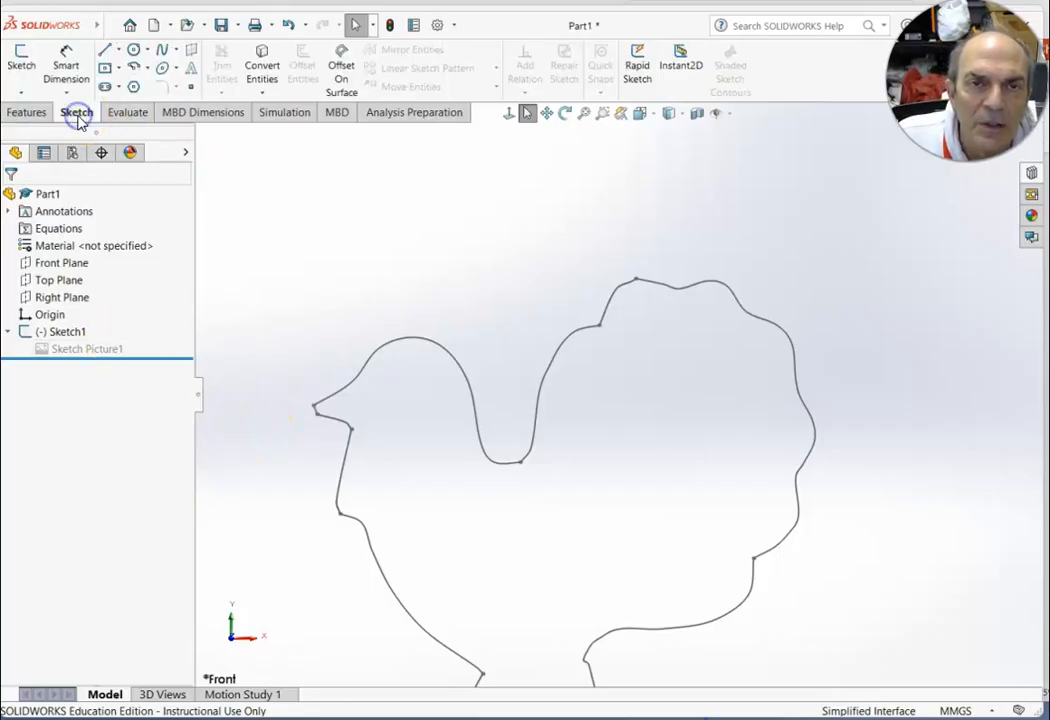
right_click(52, 336)
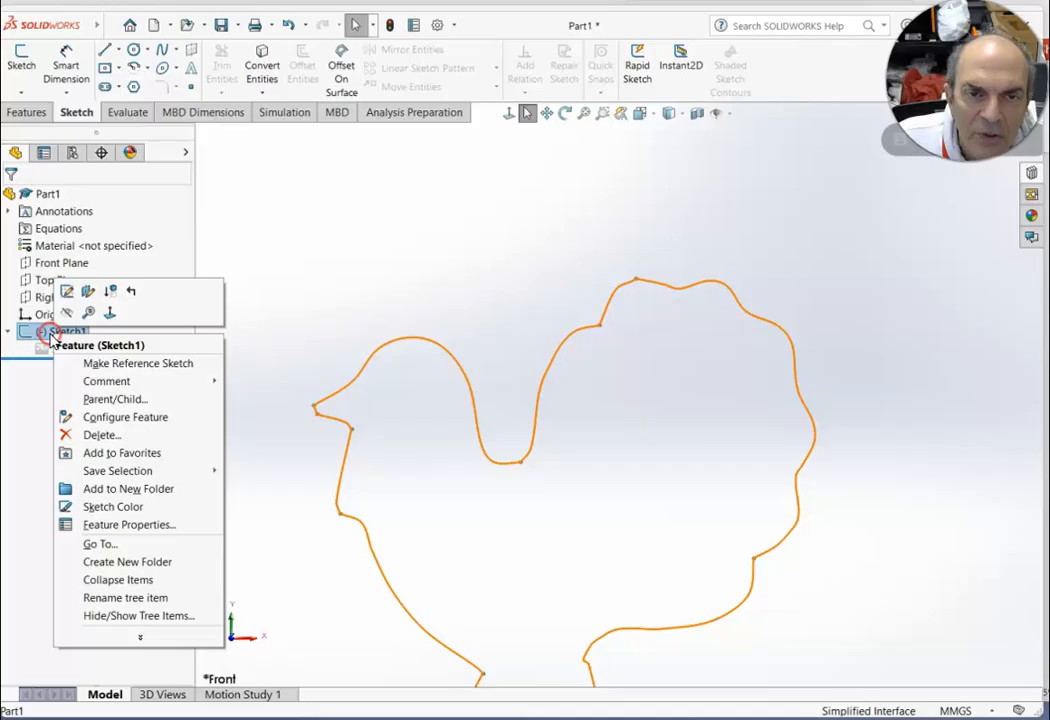
left_click(21, 60)
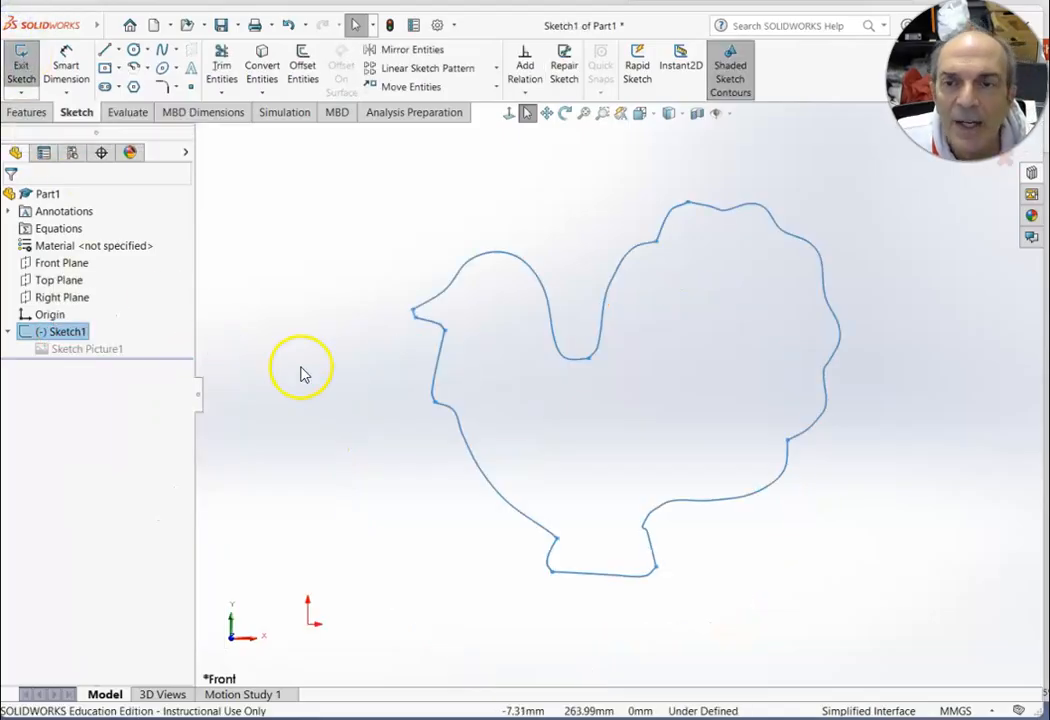
Apply a 10 mm sketch fillet to the inward corner where the turkey's back meets the front of the tail
left_click(166, 88)
scroll(656, 262, "down", 5)
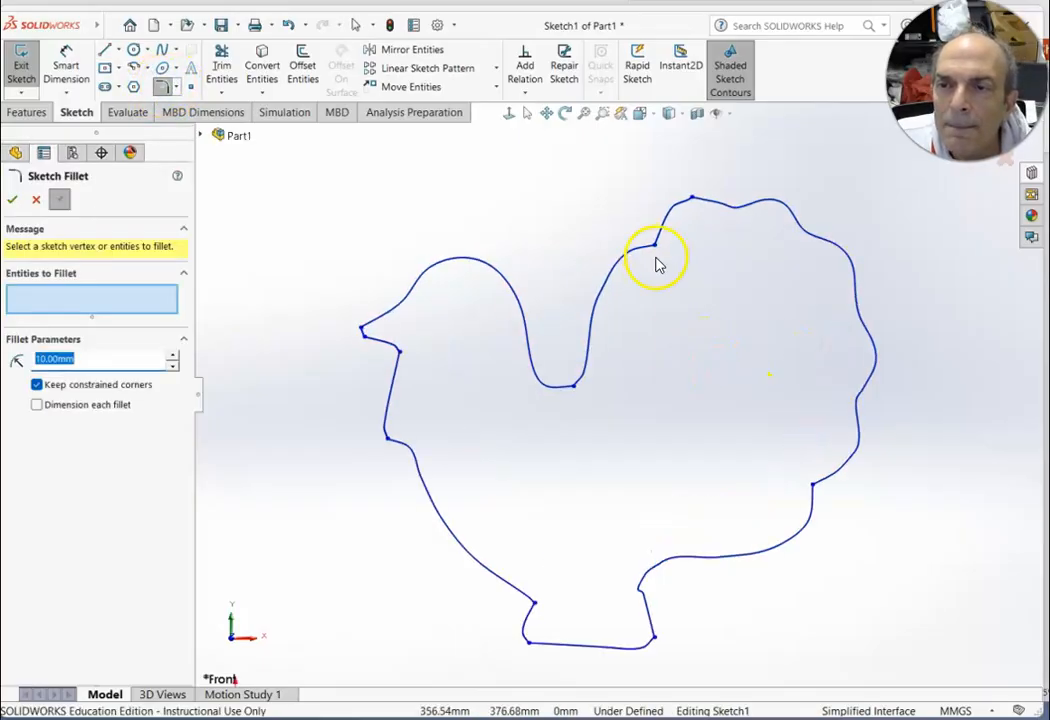
scroll(600, 330, "down", 2)
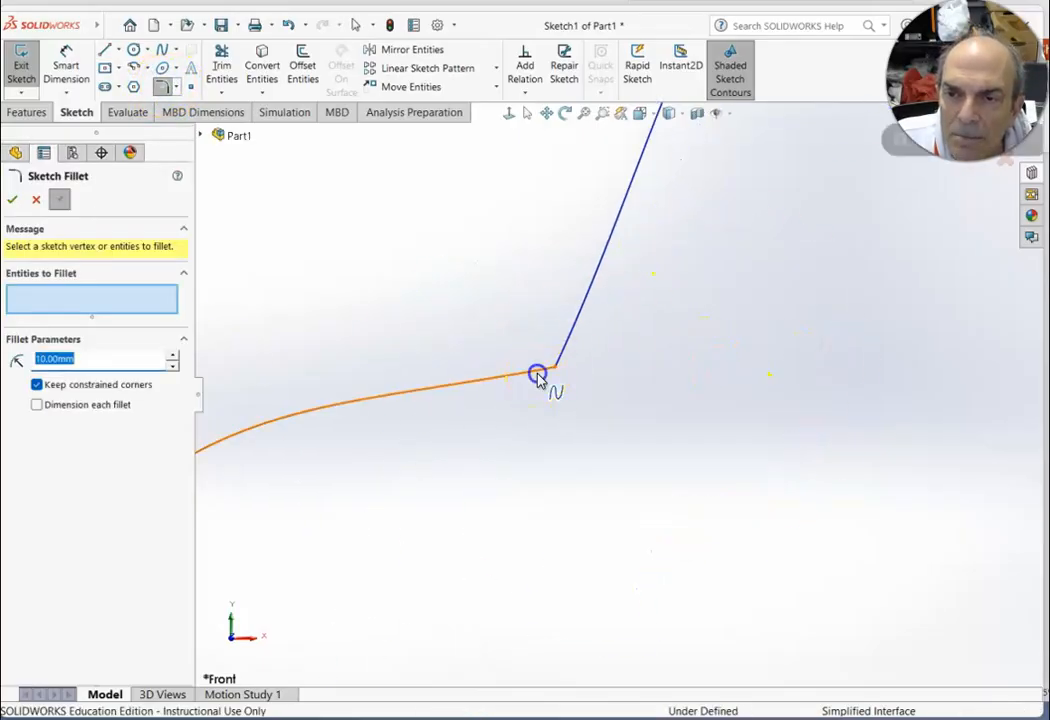
left_click(537, 373)
left_click(566, 350)
scroll(551, 455, "up", 3)
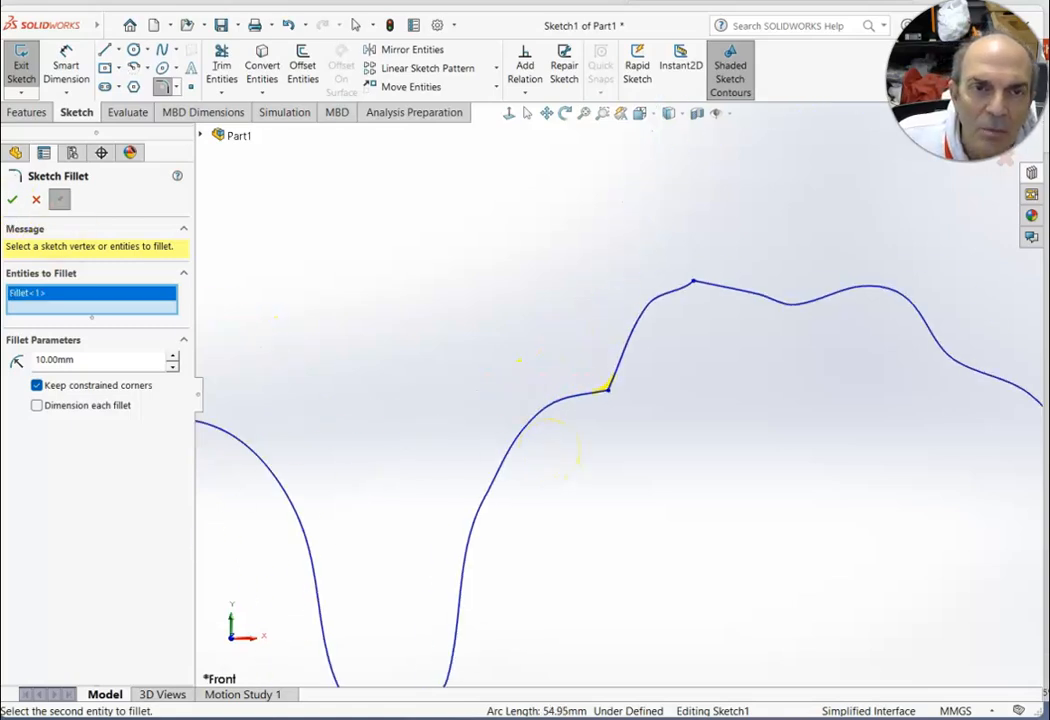
left_click(13, 201)
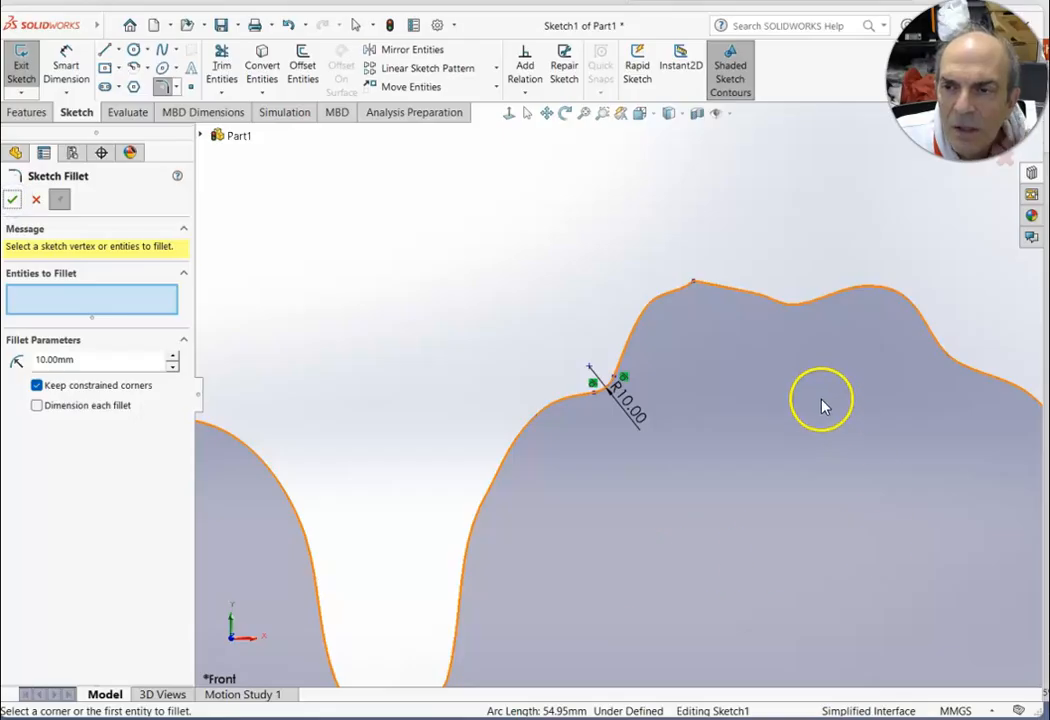
Round the sharp corner at the top front of the tail with a 10 mm sketch fillet
scroll(686, 290, "down", 5)
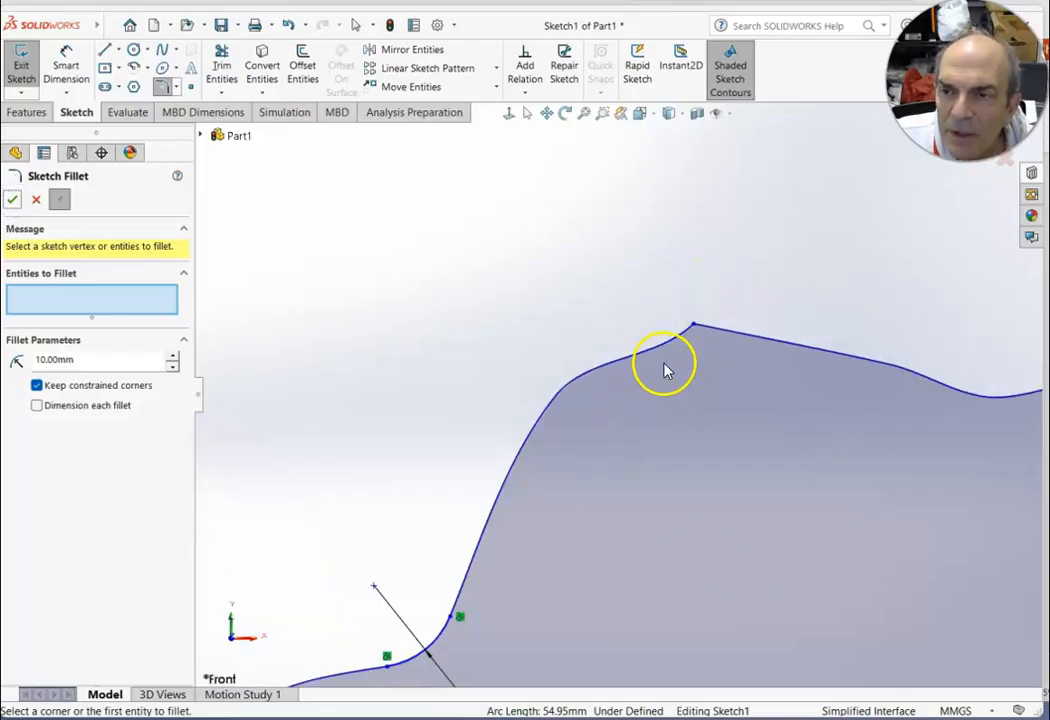
left_click(674, 345)
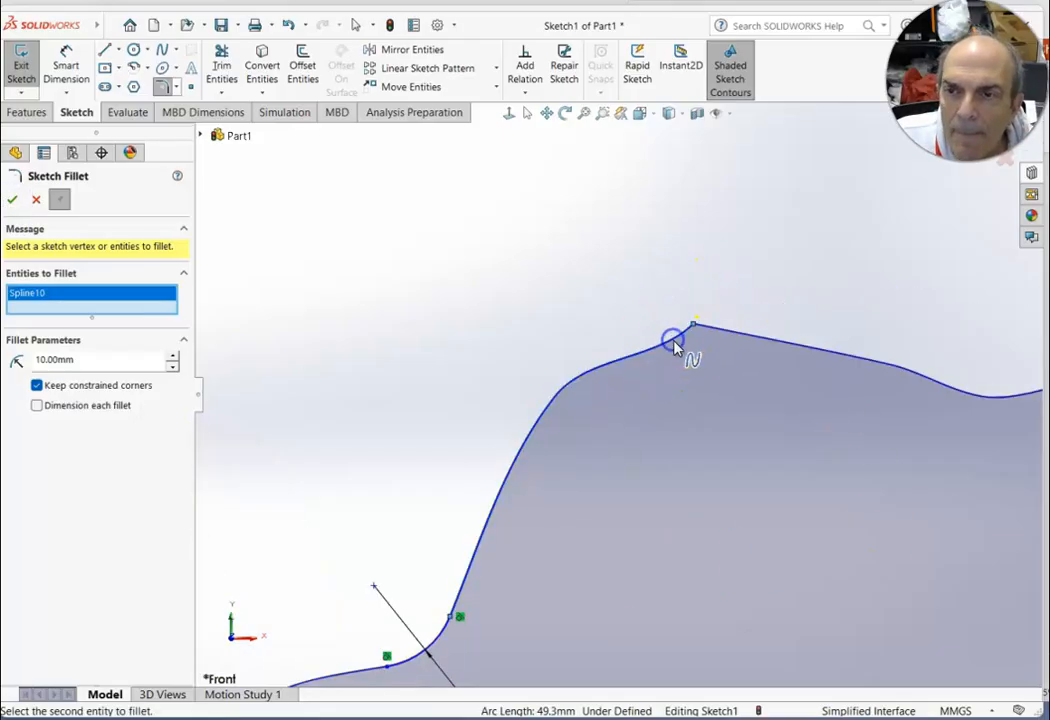
left_click(731, 336)
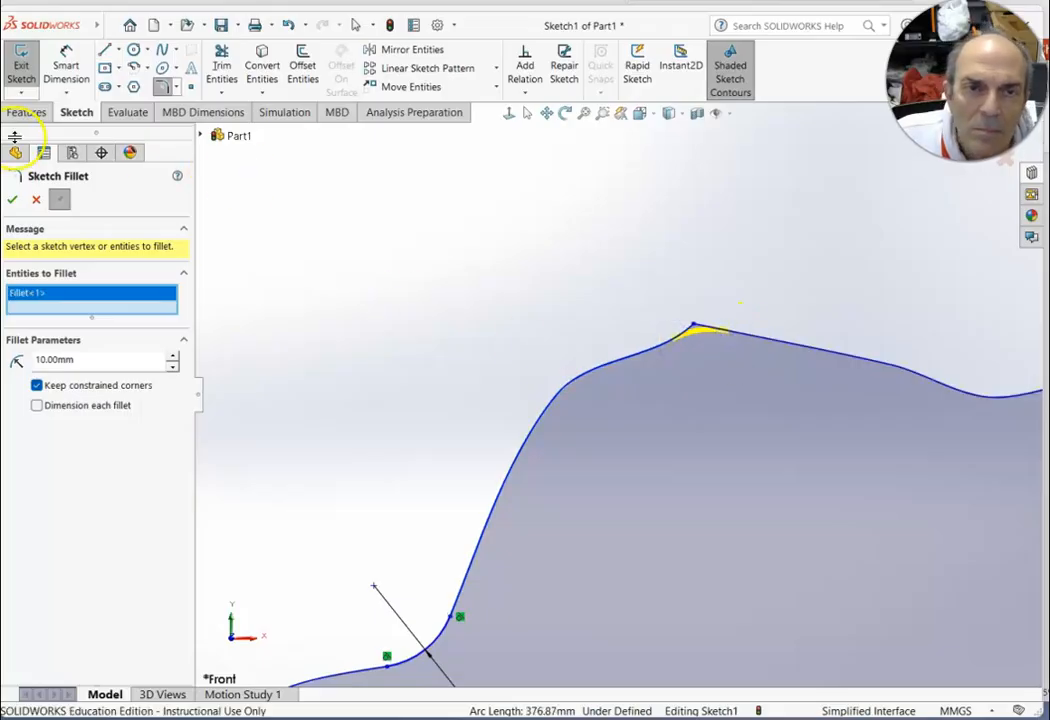
left_click(13, 204)
Try to fillet the upper corner of the beak tip with a 10 mm radius
scroll(734, 525, "up", 5)
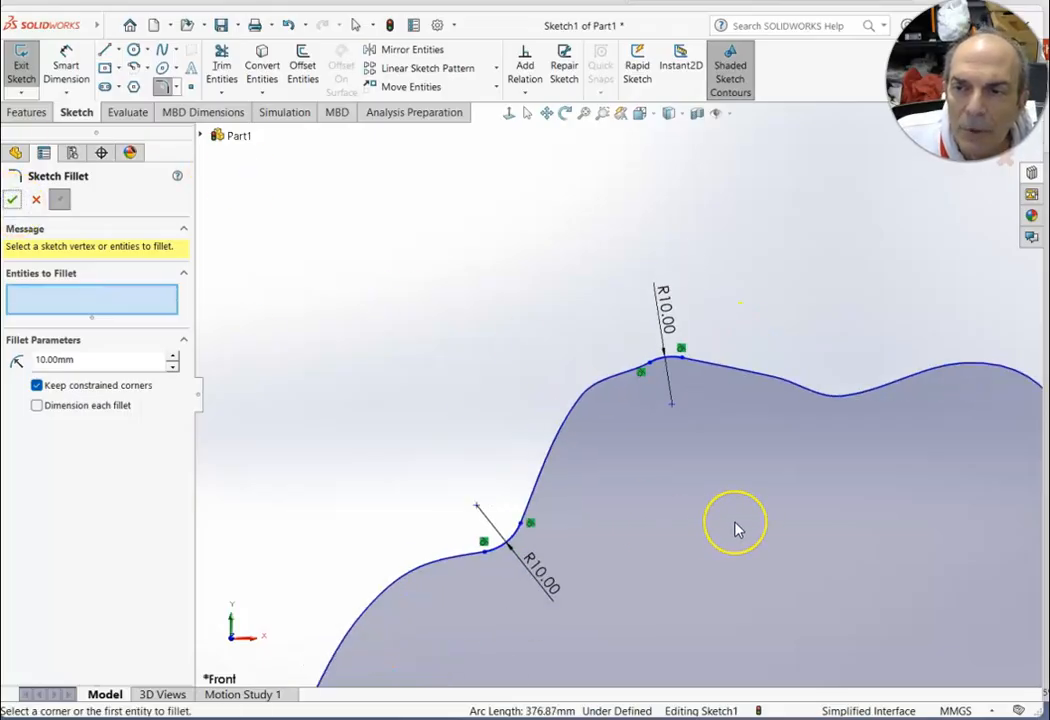
scroll(405, 494, "down", 3)
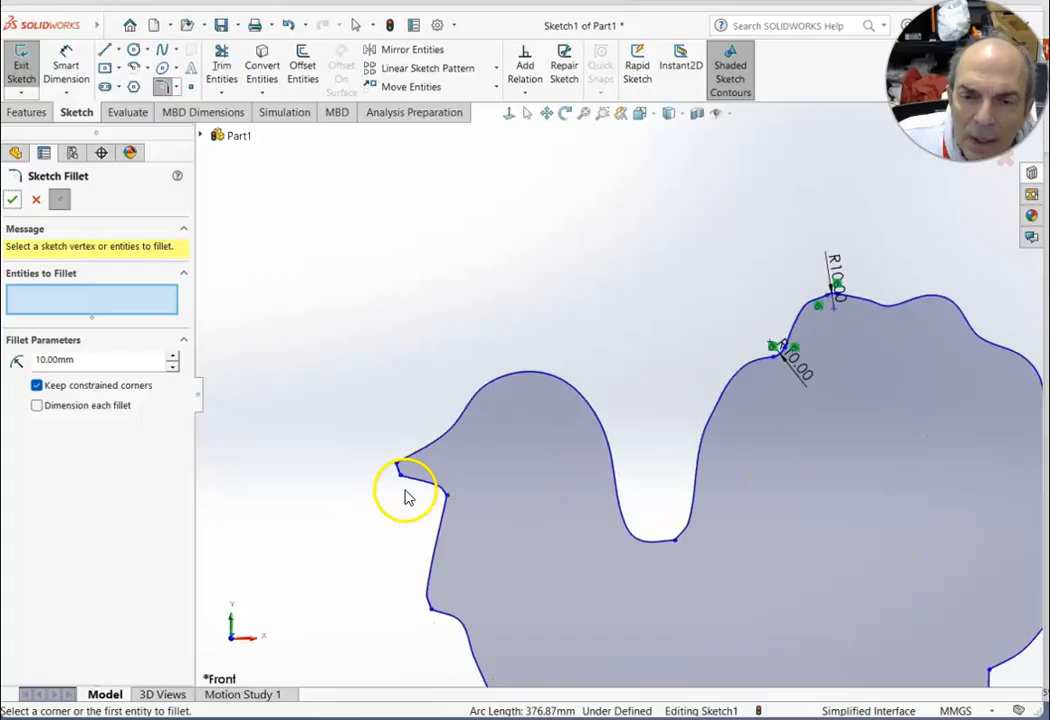
scroll(401, 447, "down", 2)
scroll(470, 476, "down", 3)
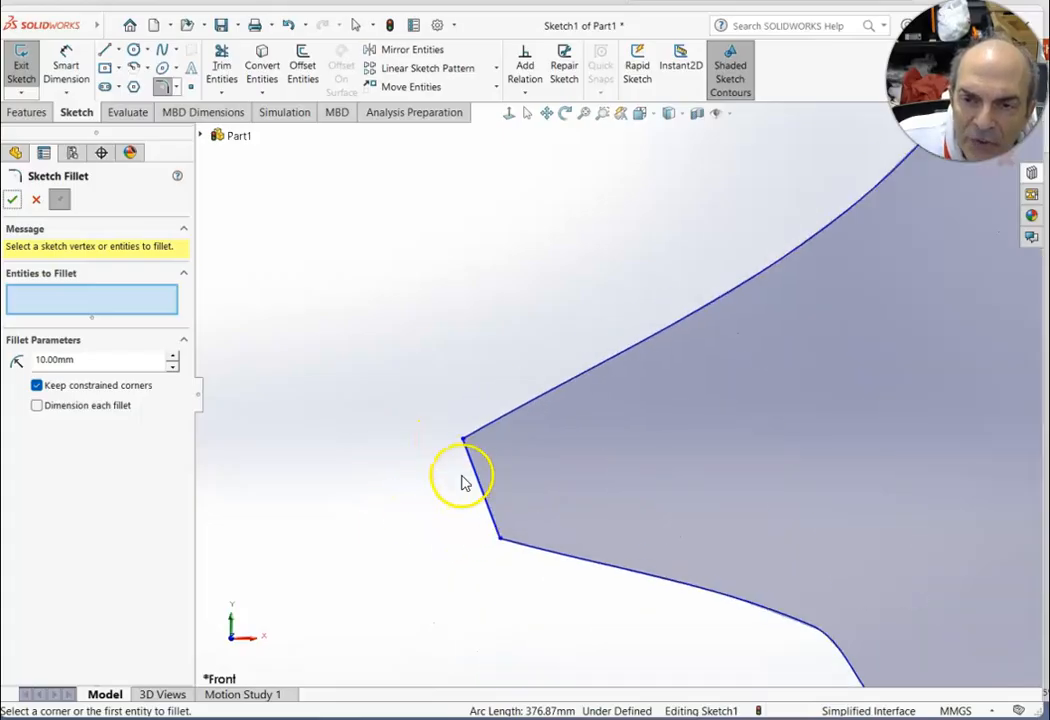
left_click(485, 430)
left_click(468, 460)
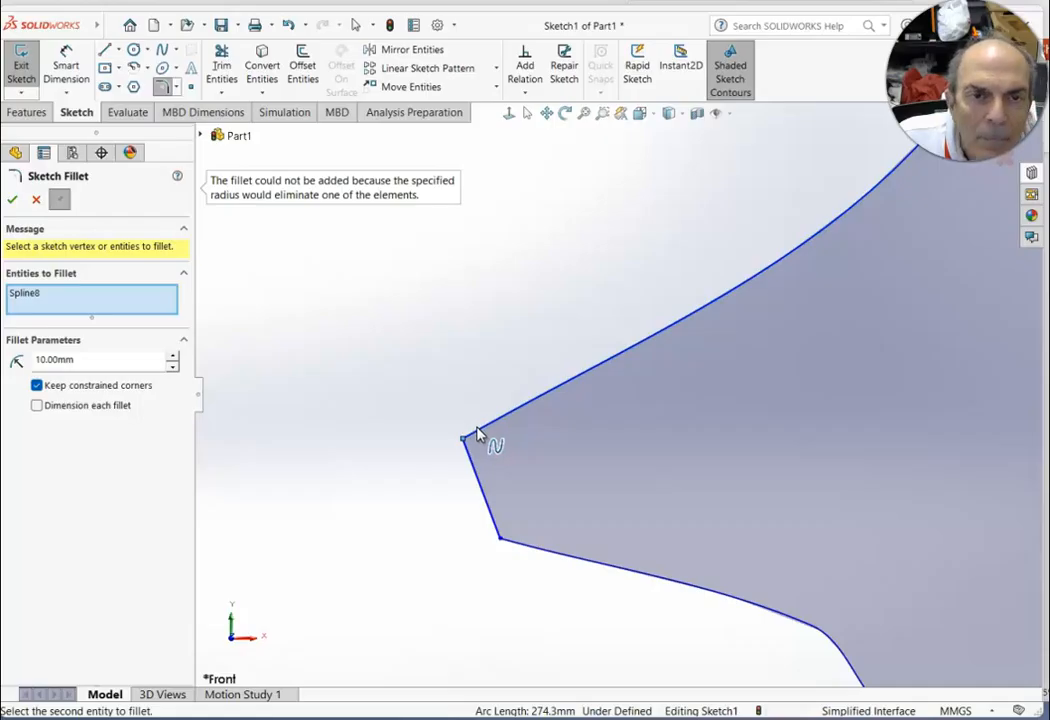
right_click(110, 306)
left_click(197, 315)
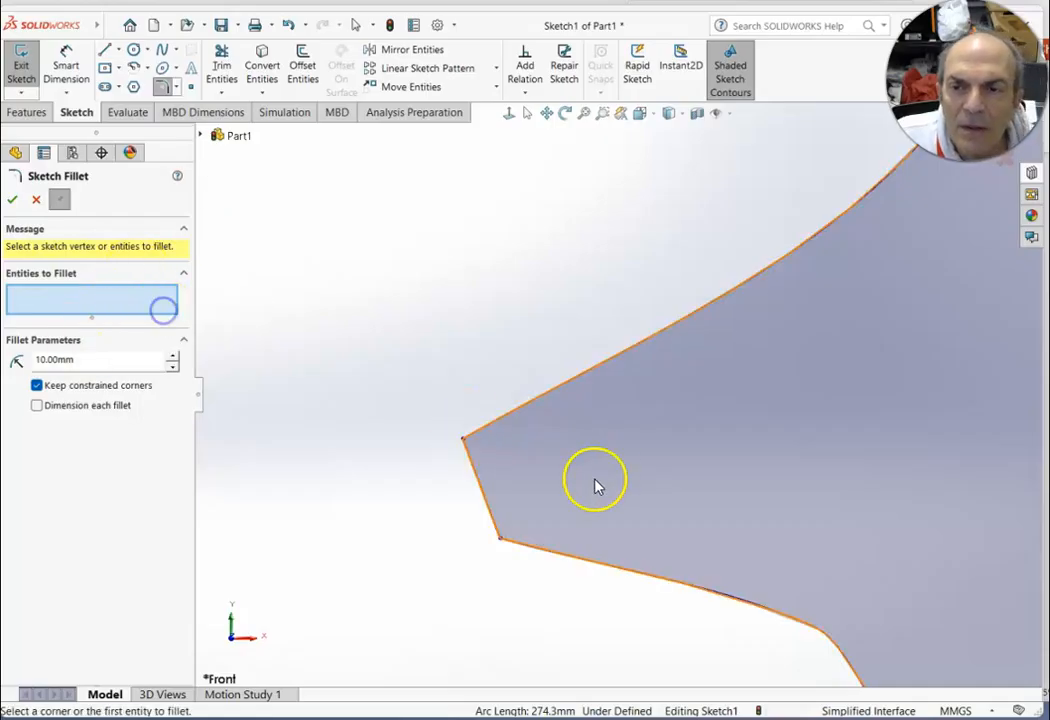
left_click(492, 428)
left_click(470, 462)
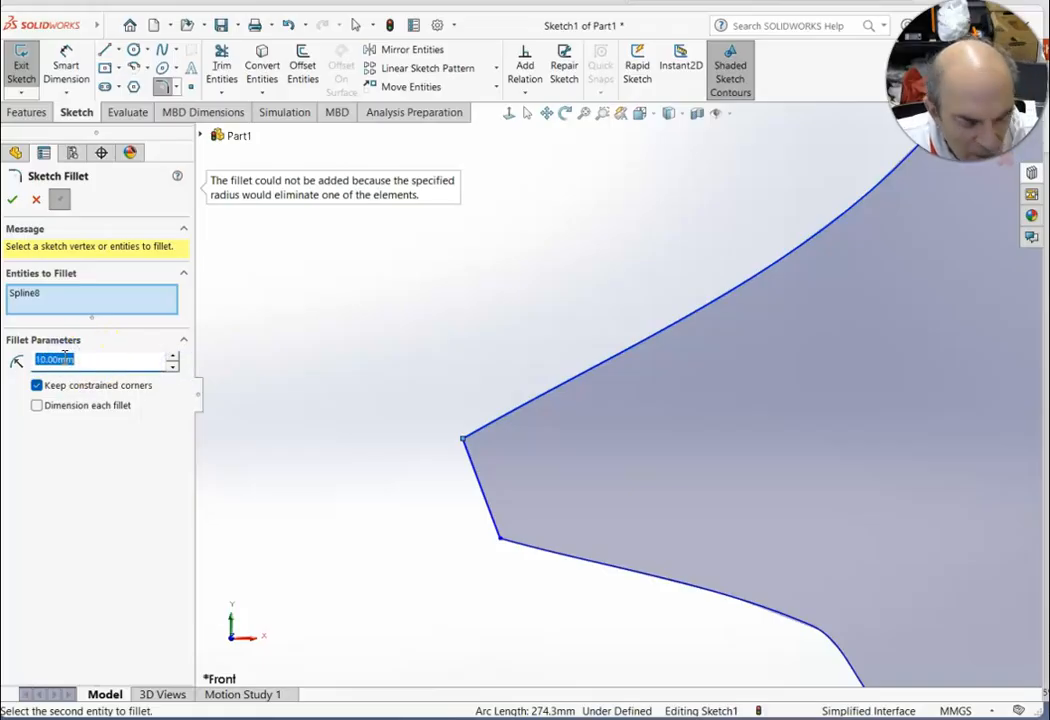
Set the fillet radius to 5 mm, clear the selected spline and fillet the upper corner of the beak tip
left_click(328, 422)
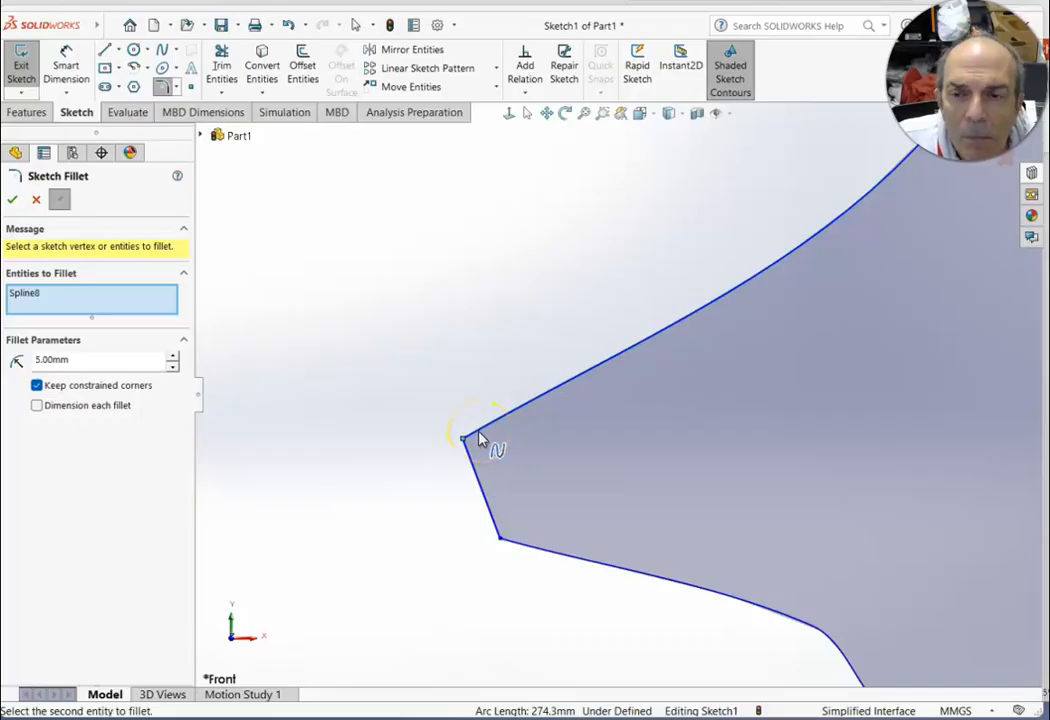
key("z")
key("z")
key("z")
key("z")
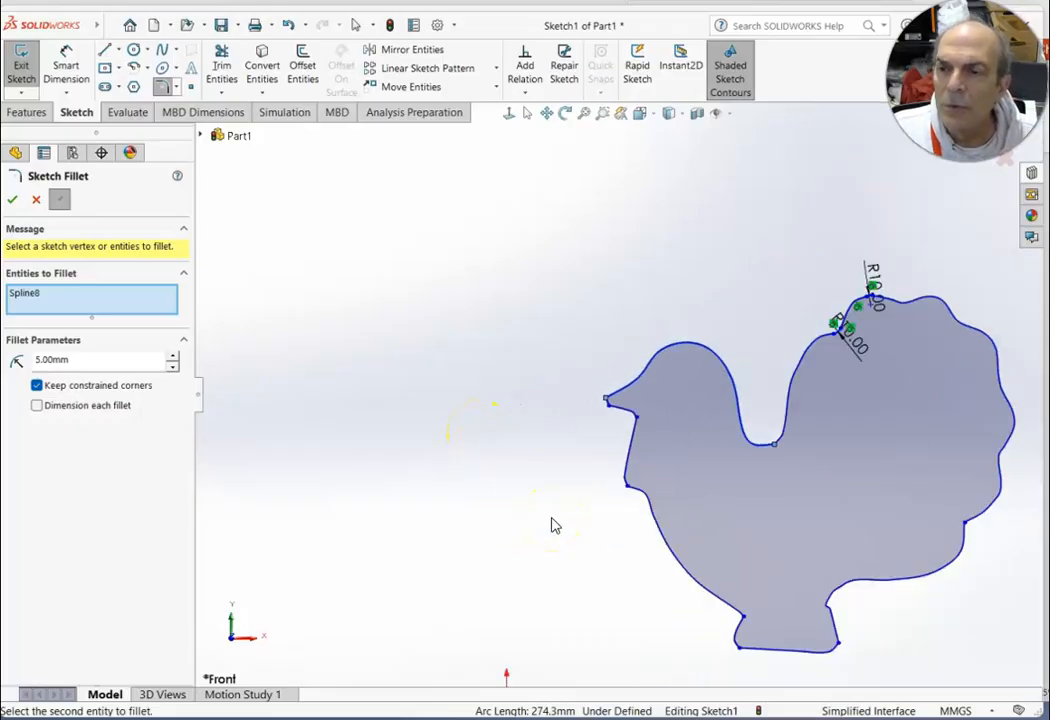
scroll(797, 518, "down", 3)
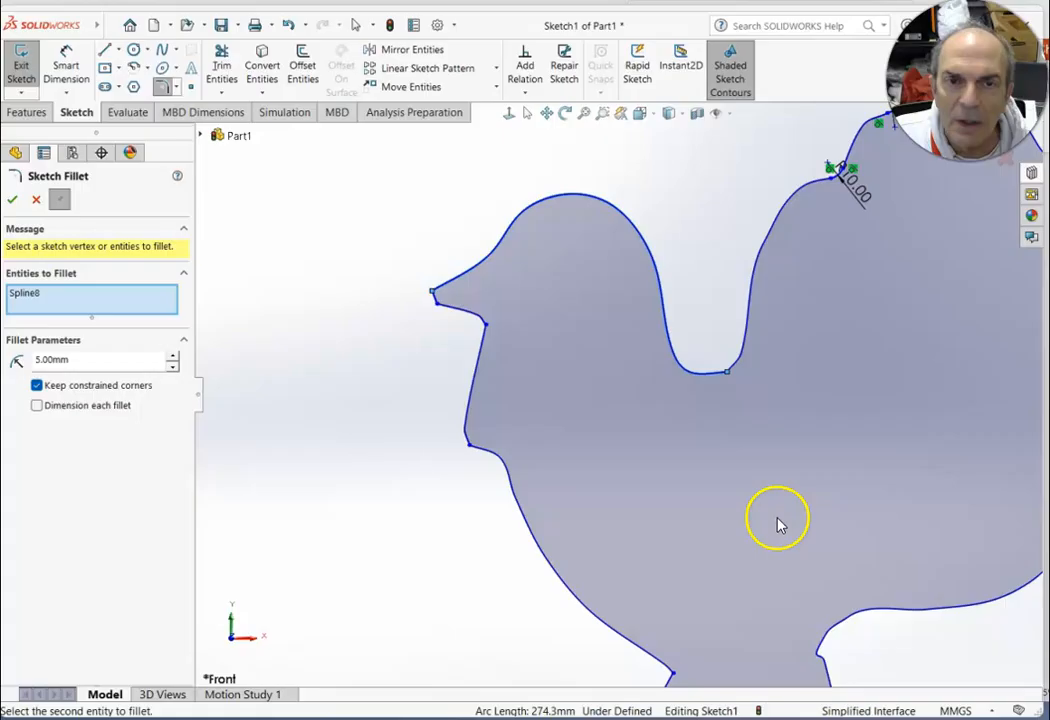
right_click(88, 295)
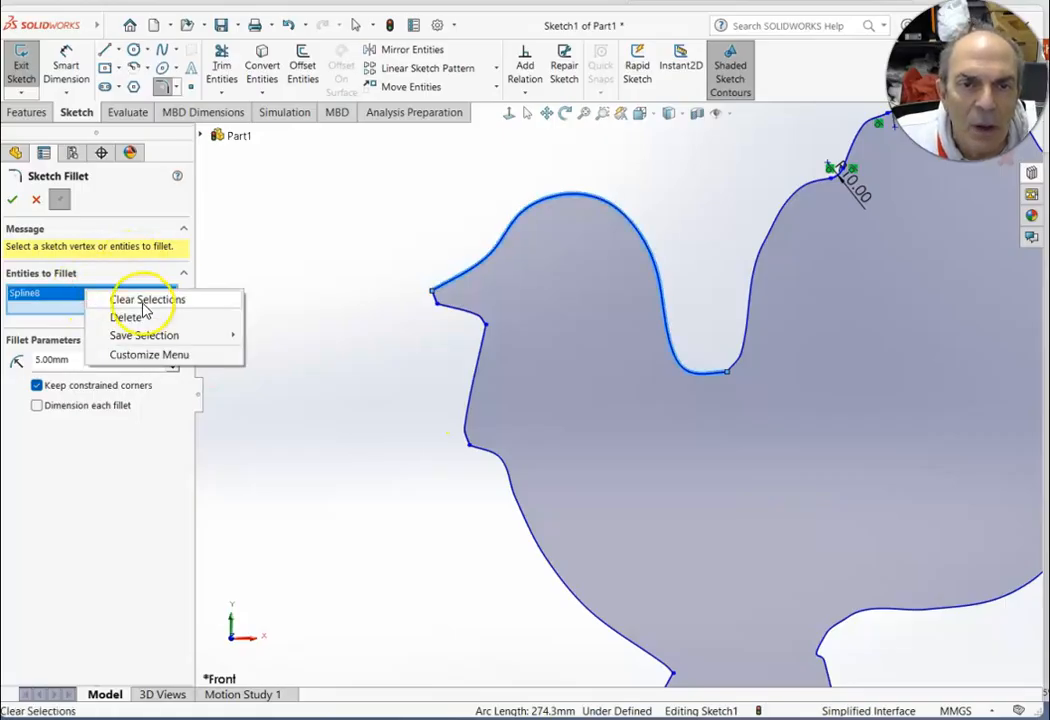
left_click(138, 299)
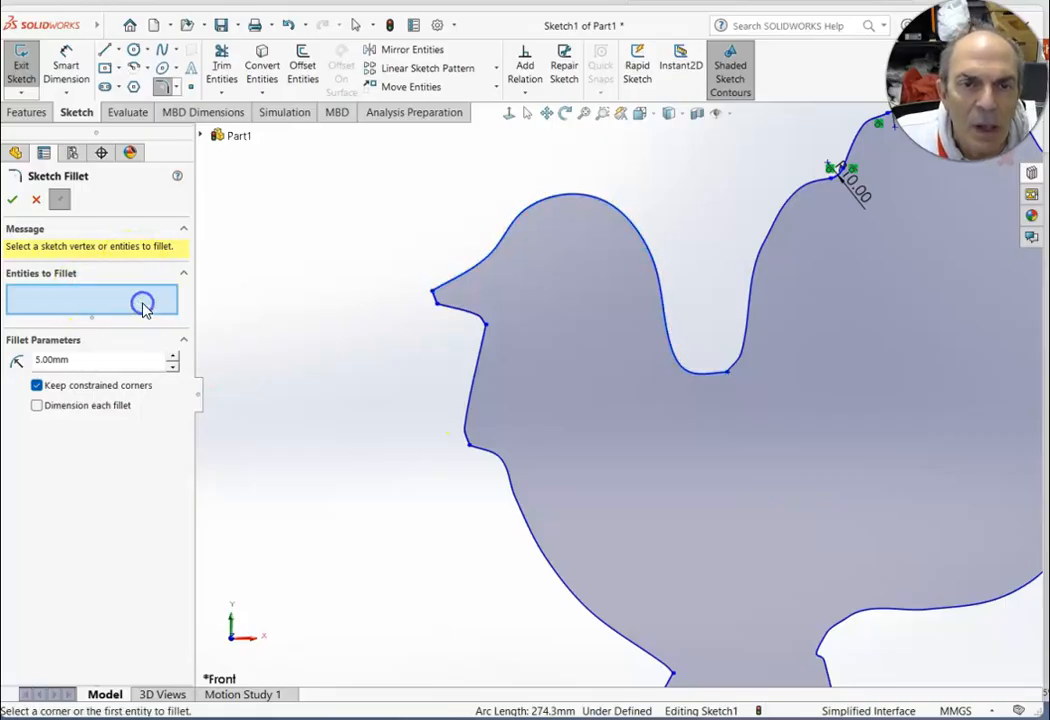
left_click(453, 287)
left_click(436, 296)
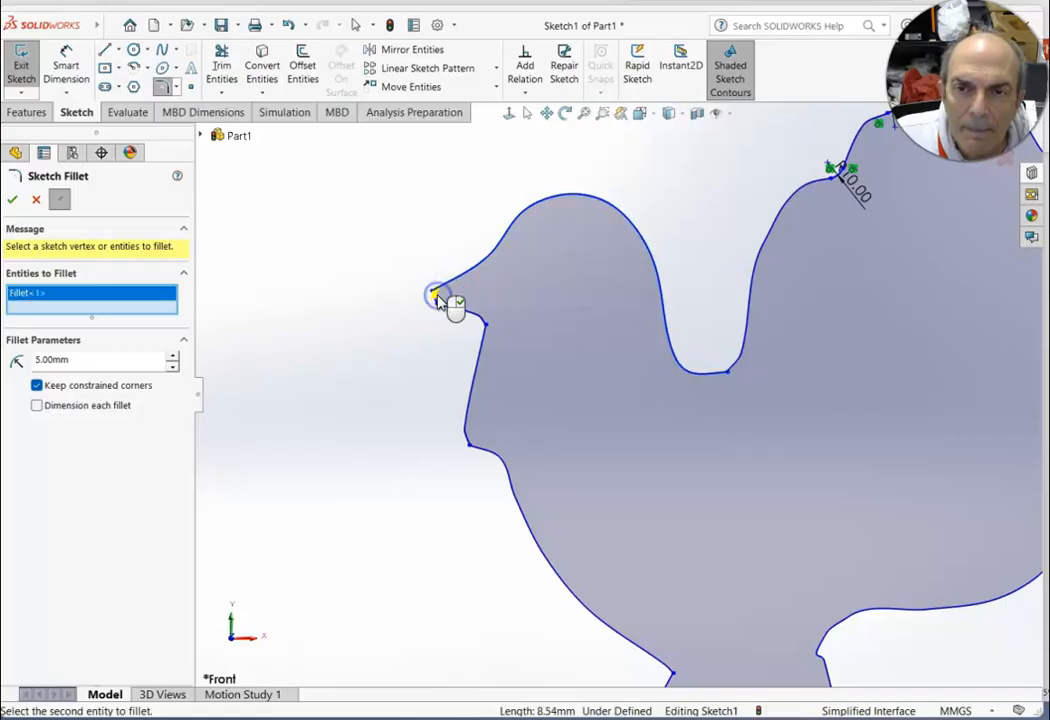
left_click(12, 199)
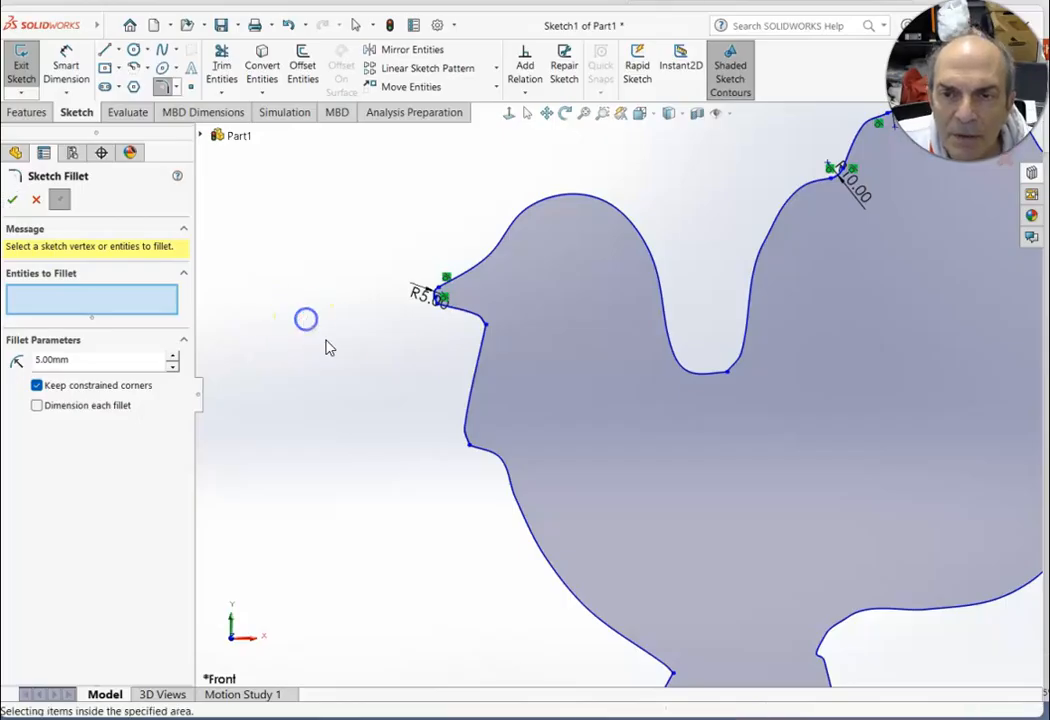
Add 5 mm sketch fillets to the throat corner below the beak and to the lower corner of the beak tip
scroll(508, 415, "down", 6)
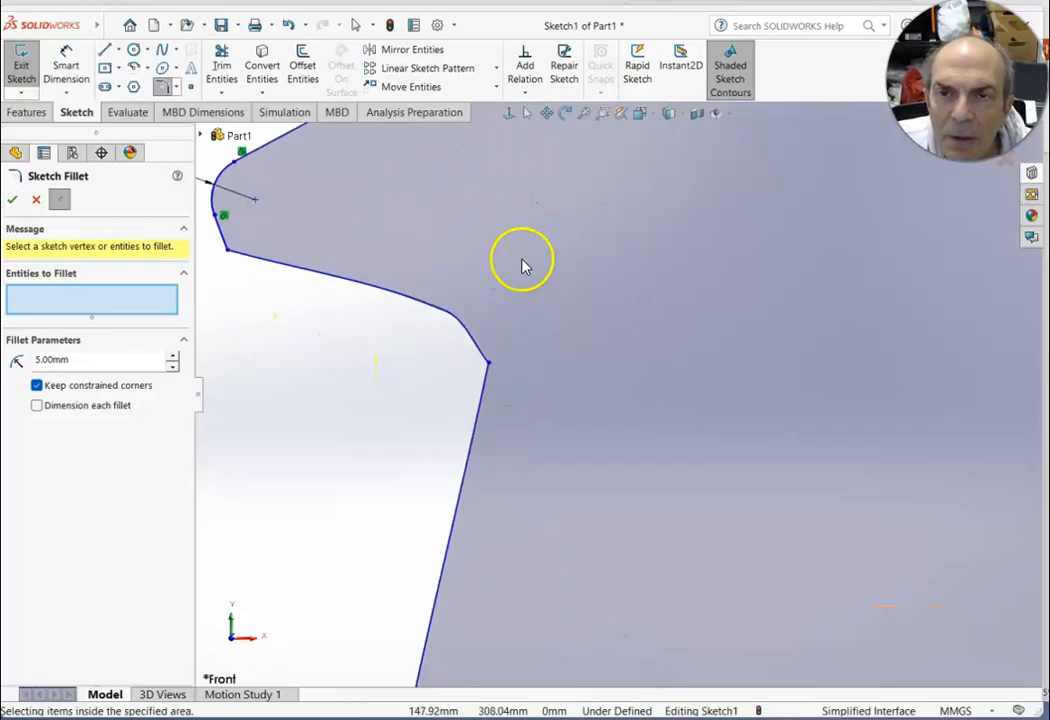
left_click(476, 349)
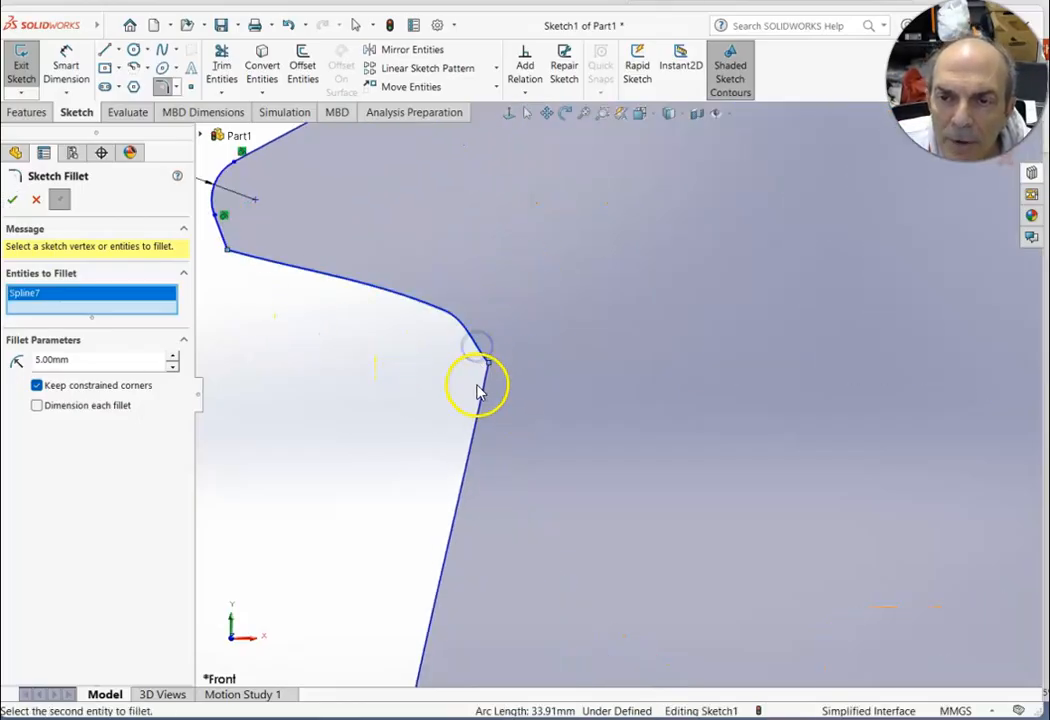
left_click(488, 388)
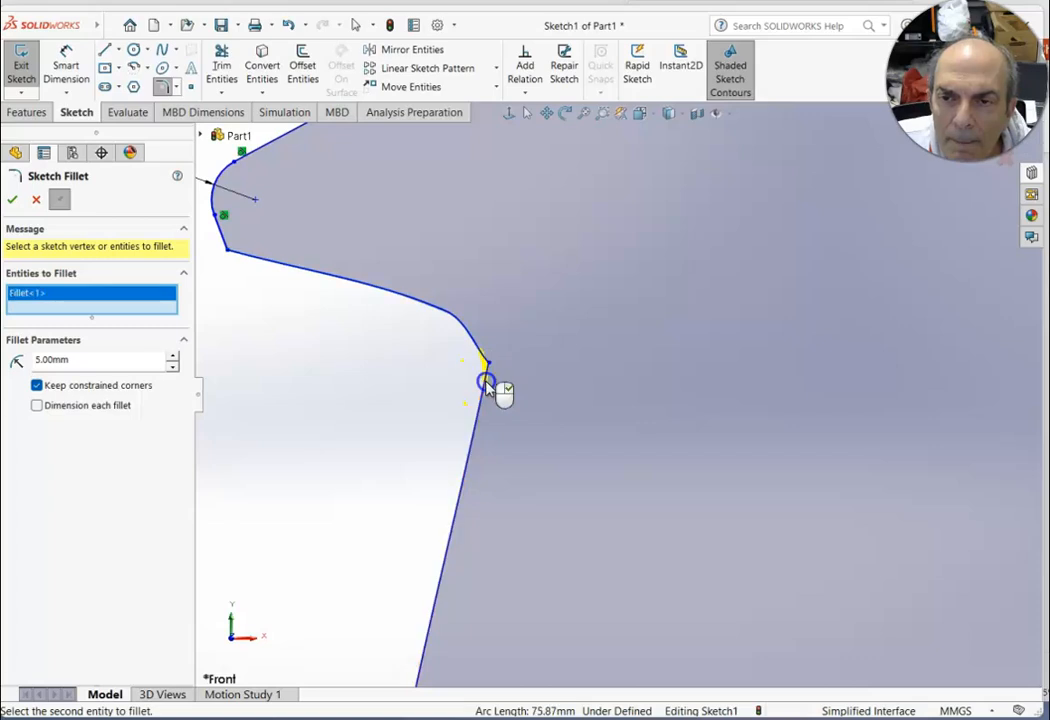
left_click(13, 203)
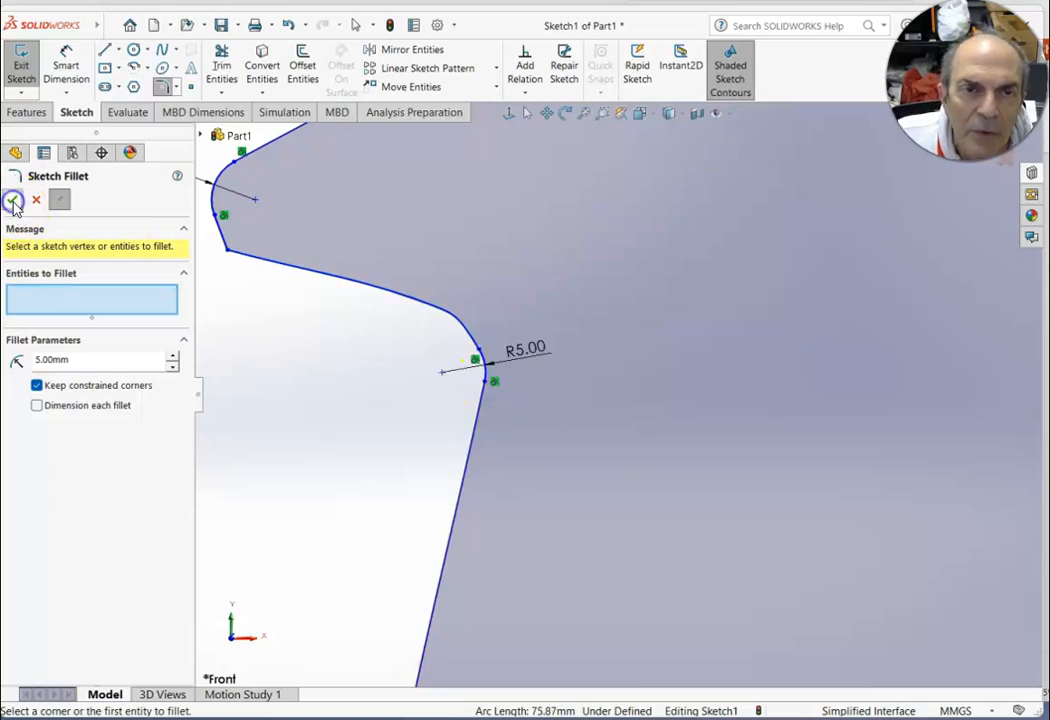
left_click(223, 234)
left_click(249, 257)
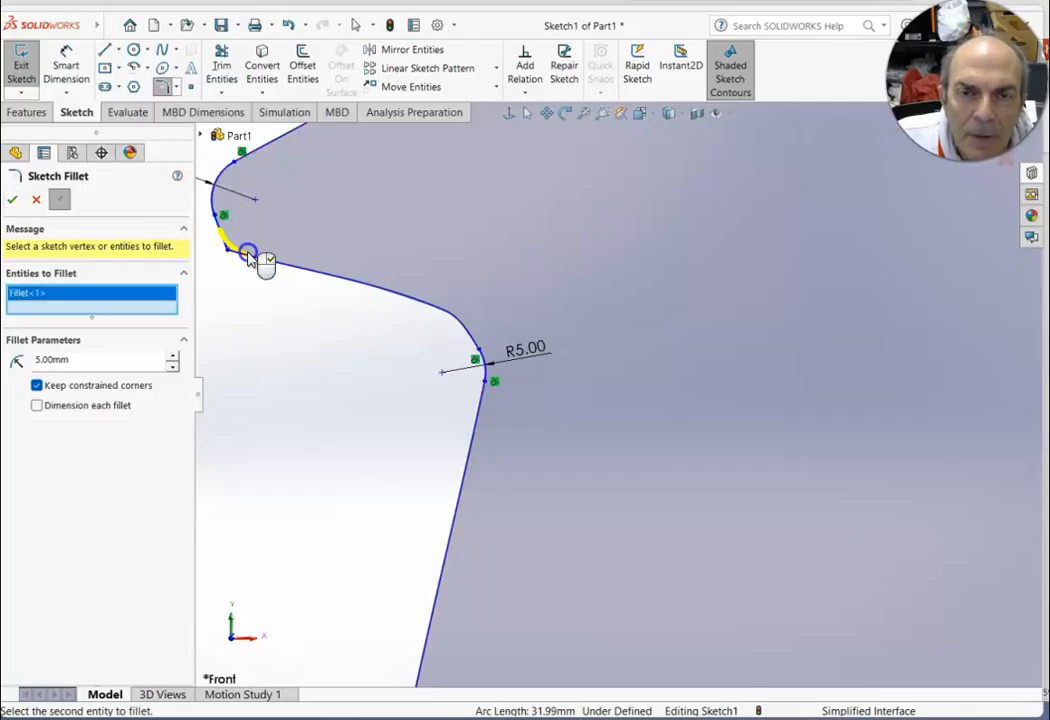
left_click(12, 199)
Apply a 5 mm sketch fillet to the corner at the bottom of the gap between the neck and the back
scroll(300, 350, "up", 3)
scroll(310, 352, "up", 3)
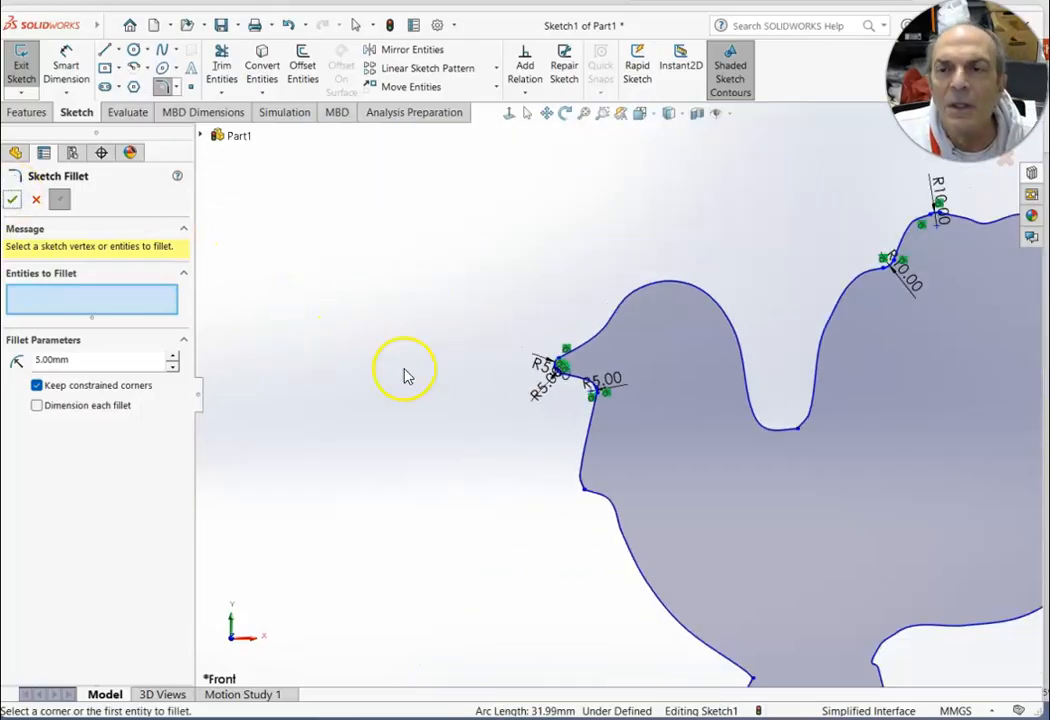
scroll(640, 497, "down", 3)
scroll(755, 520, "up", 5)
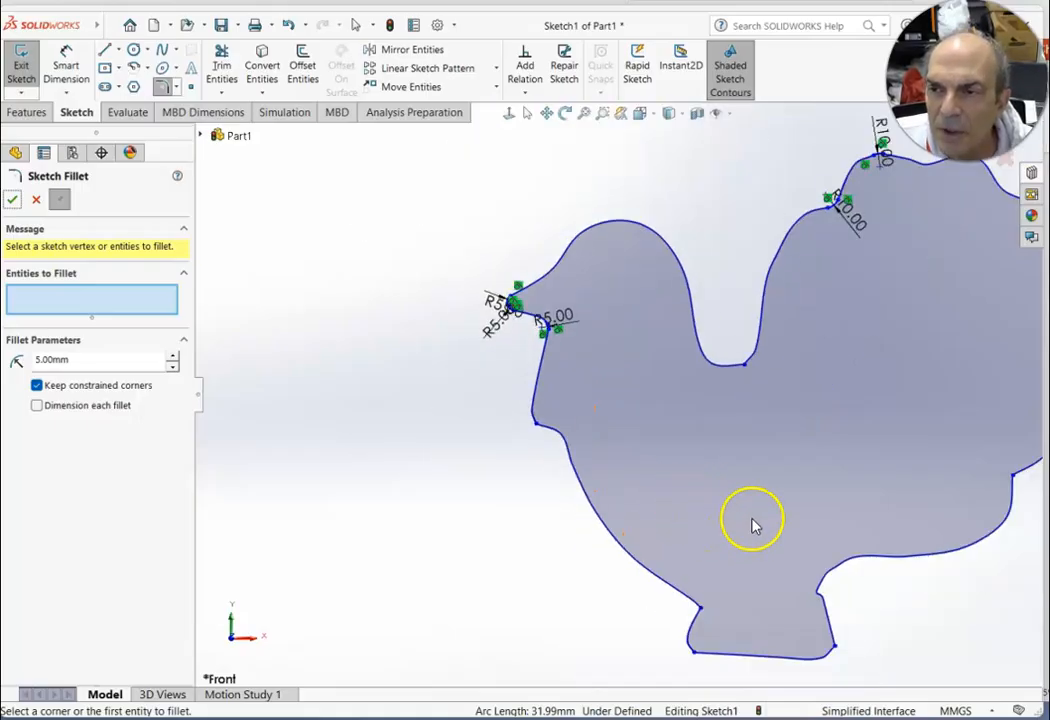
scroll(816, 476, "down", 6)
scroll(598, 295, "down", 2)
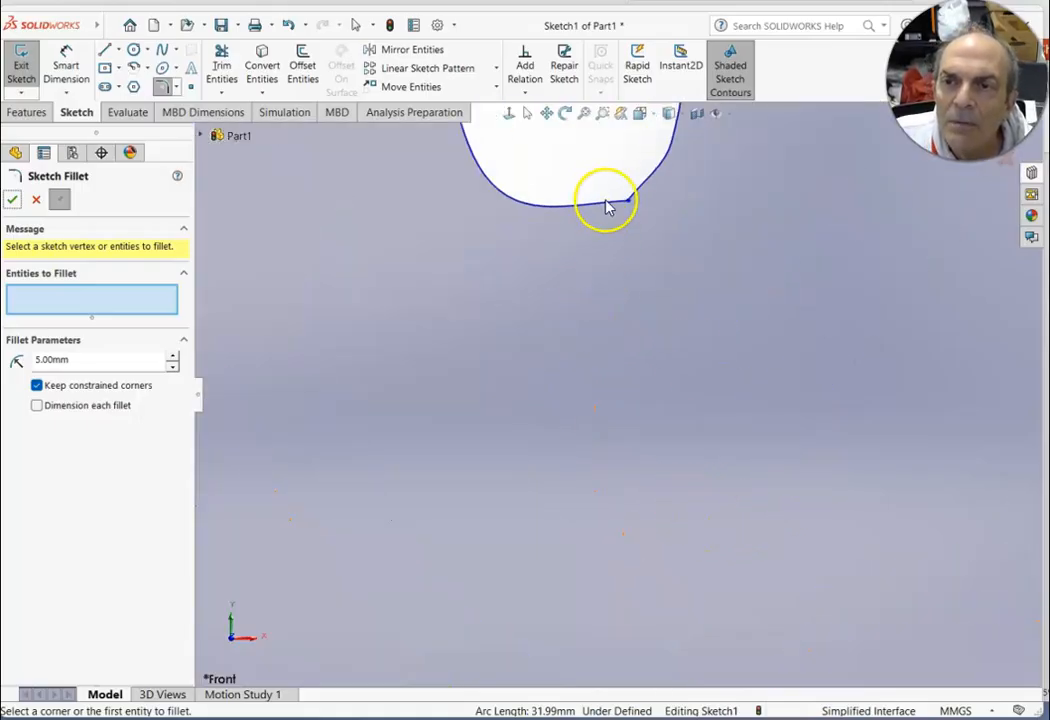
left_click(602, 204)
left_click(627, 198)
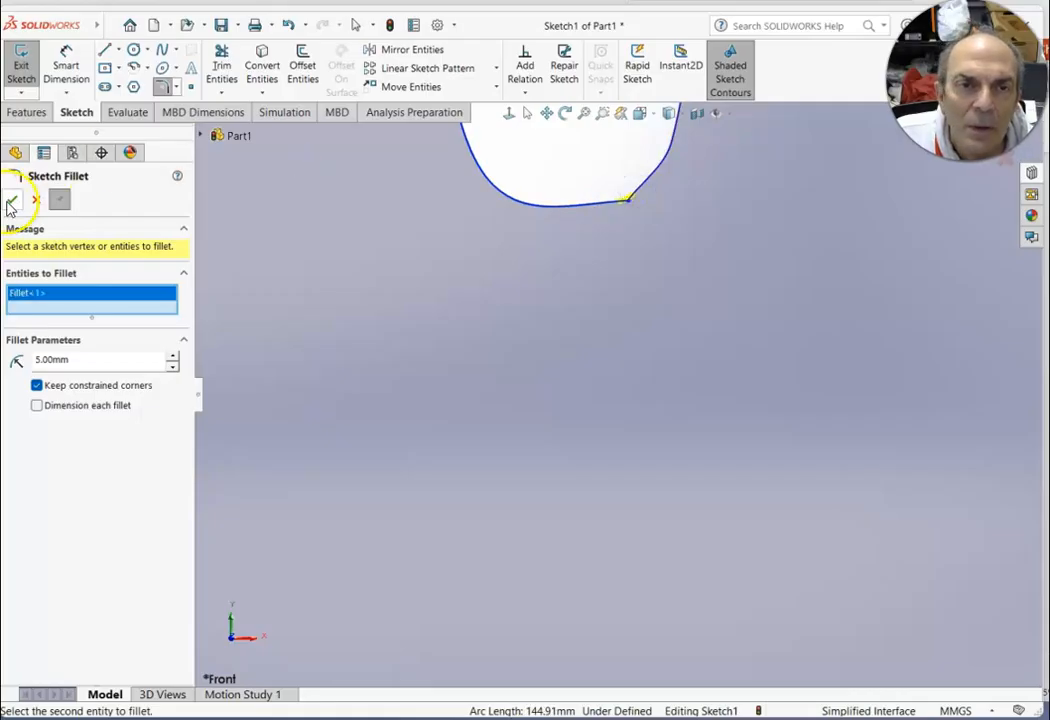
left_click(11, 200)
Apply a 5 mm sketch fillet to the corner where the turkey's belly meets the front of the base
scroll(614, 410, "up", 8)
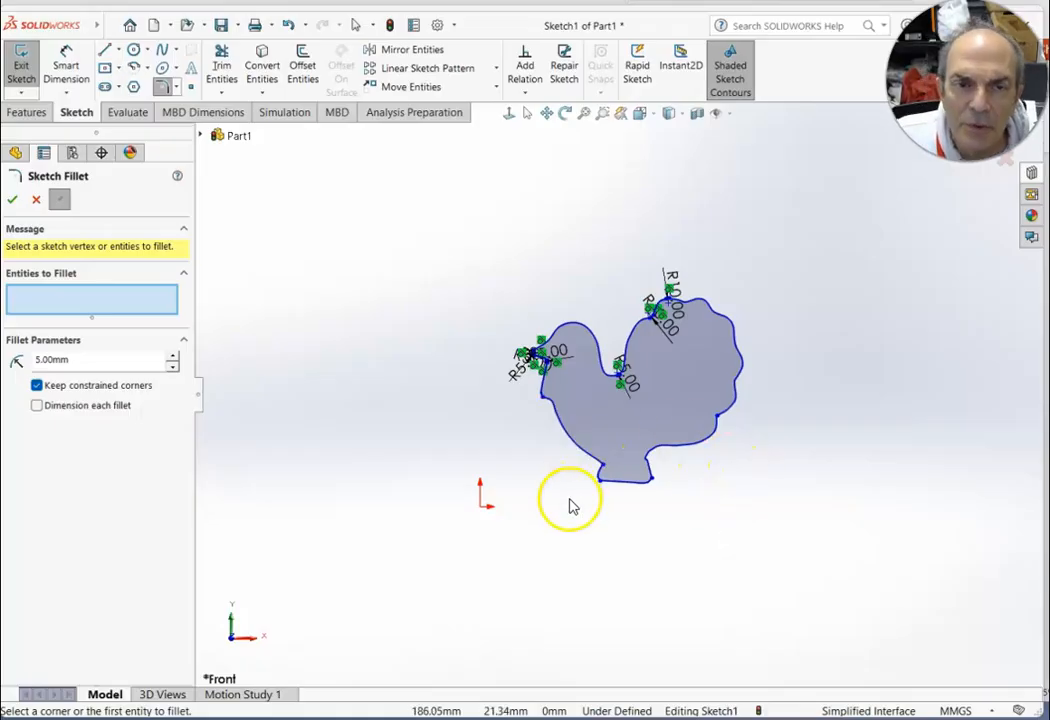
scroll(635, 478, "down", 5)
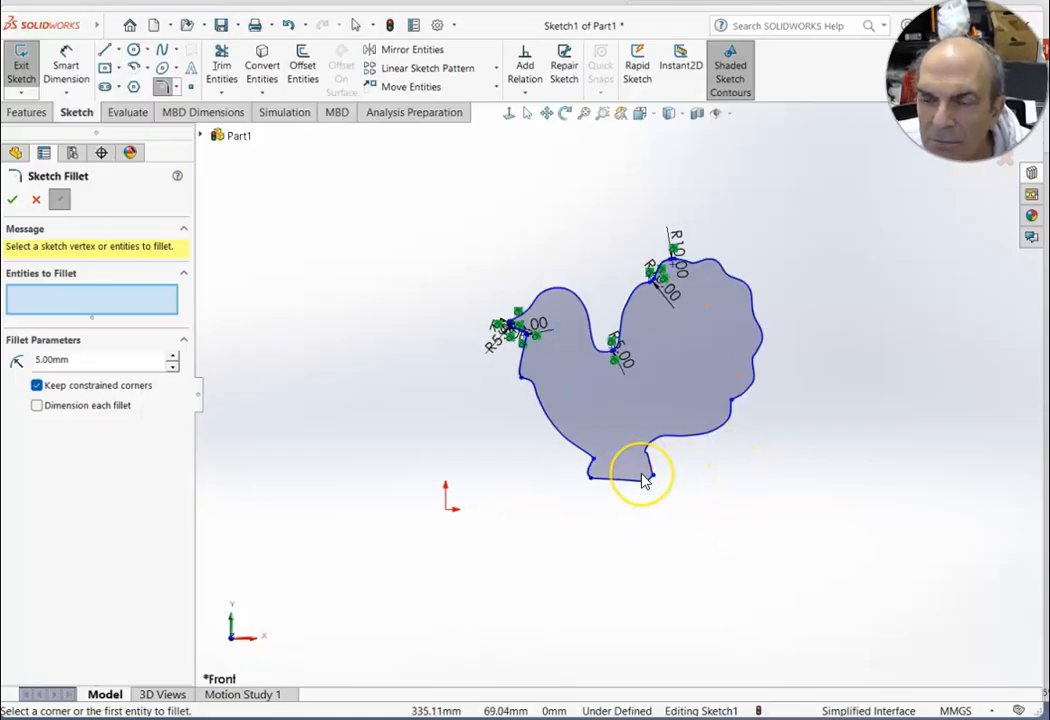
scroll(640, 465, "down", 4)
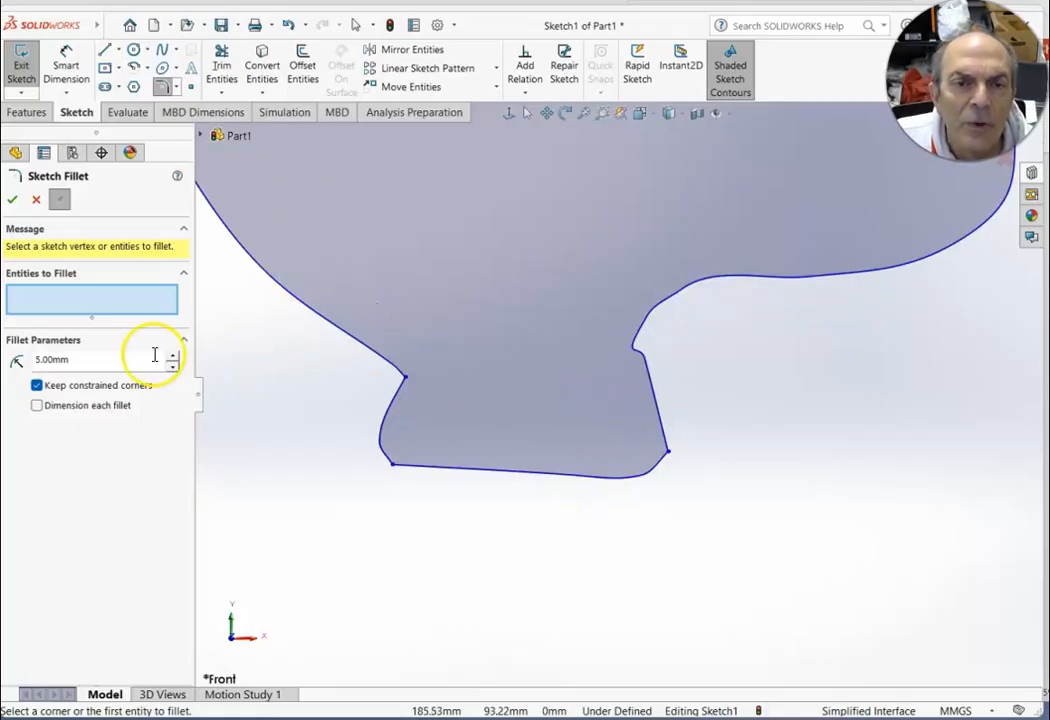
left_click(398, 372)
left_click(400, 403)
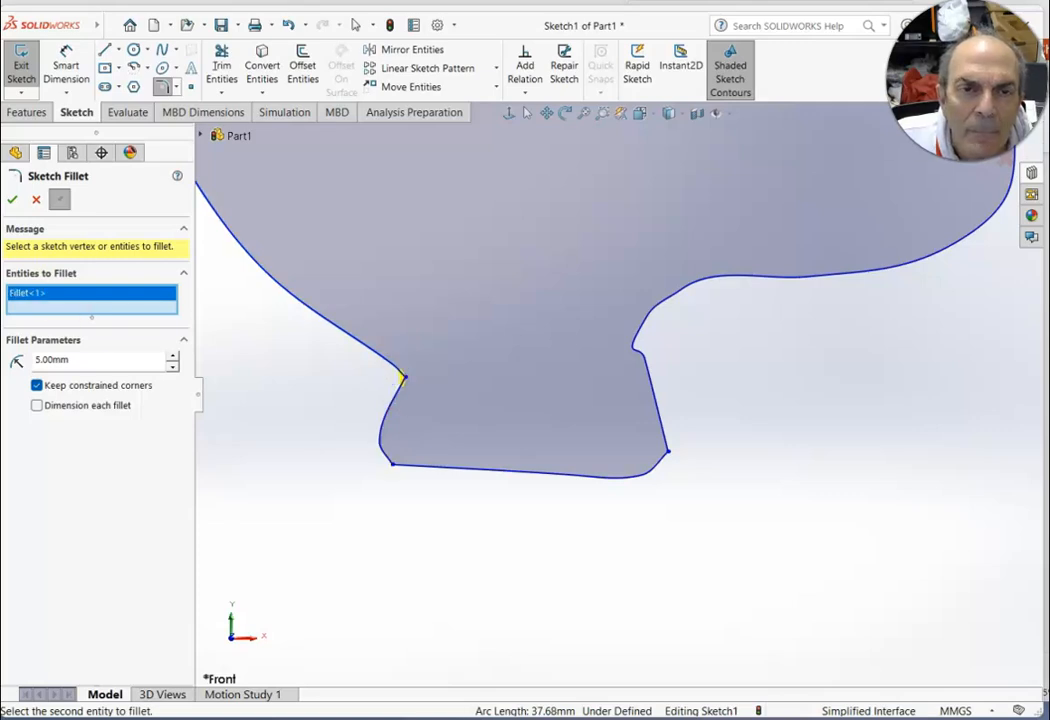
left_click(13, 201)
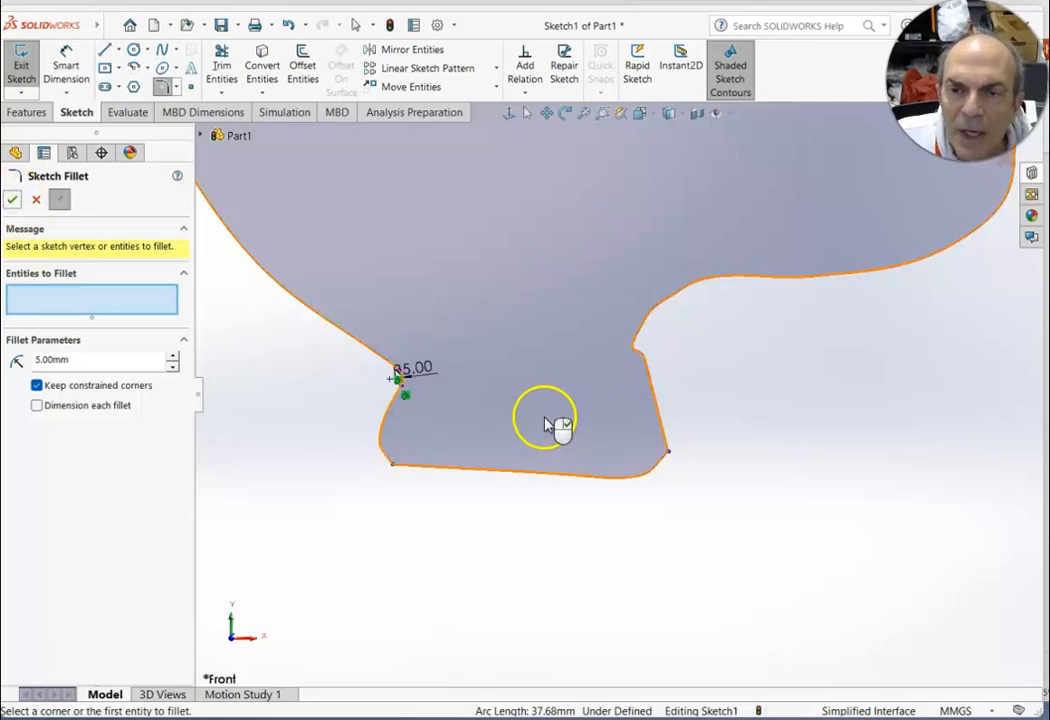
Add 5 mm sketch fillets to the front lower corner and the rear lower corner of the turkey's base, and finish filleting
left_click(388, 450)
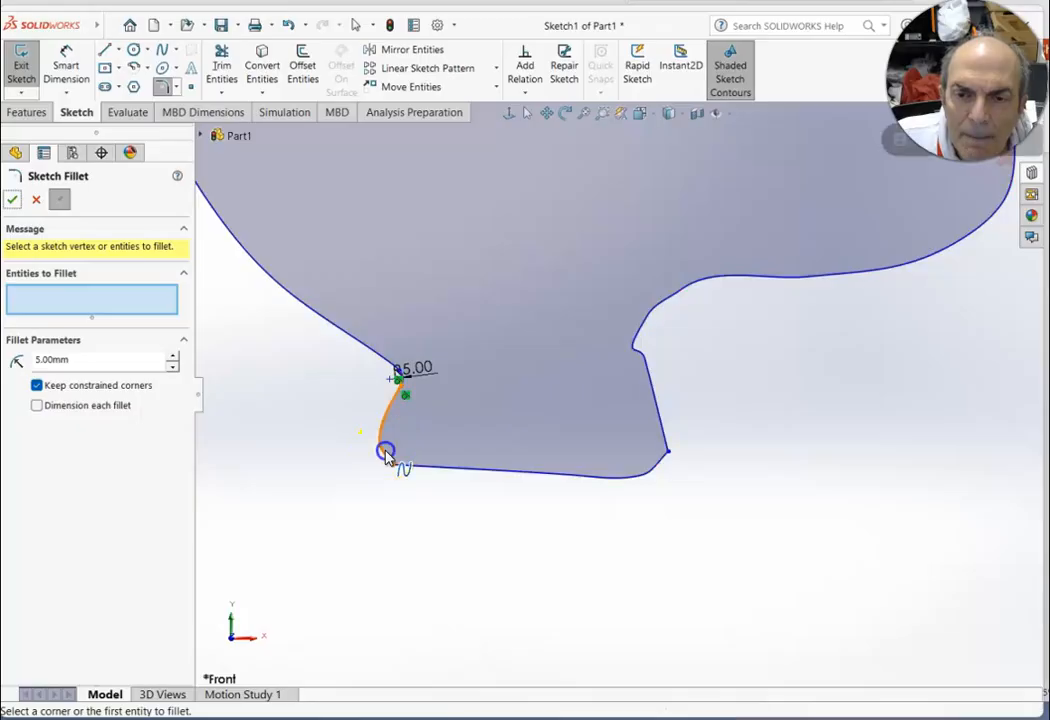
left_click(405, 471)
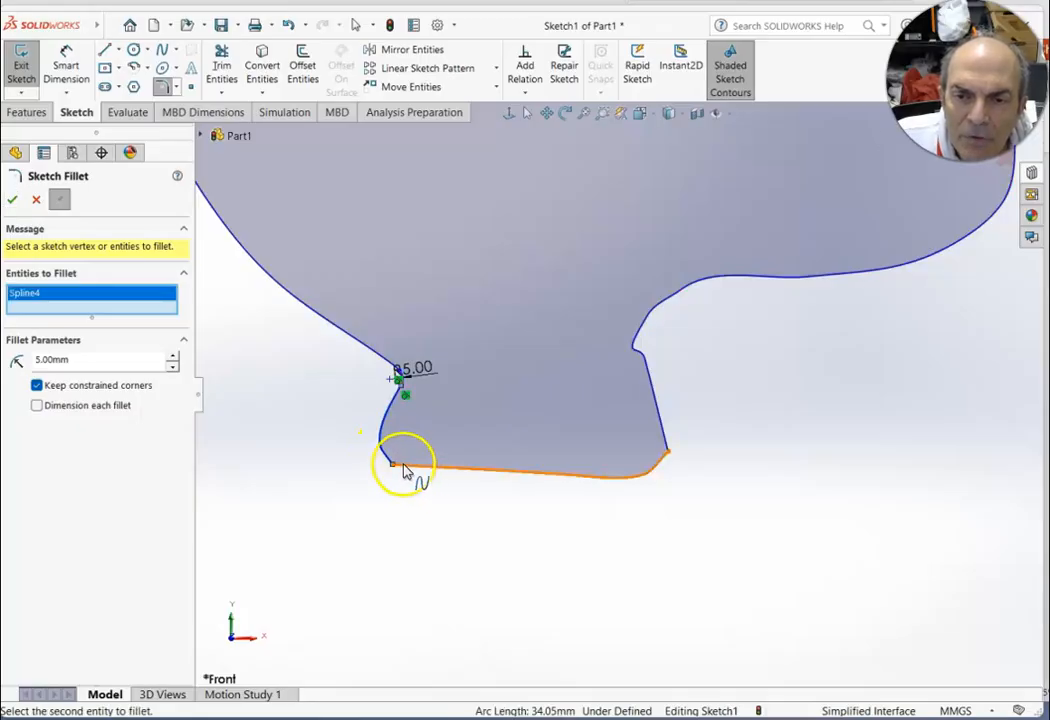
left_click(24, 204)
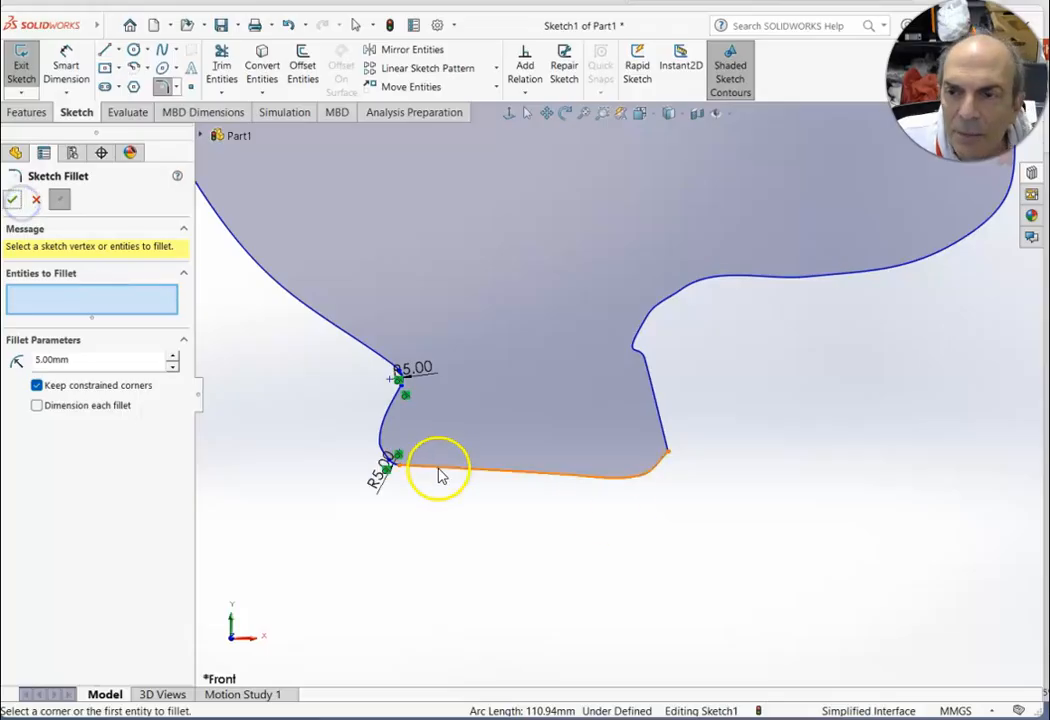
left_click(654, 403)
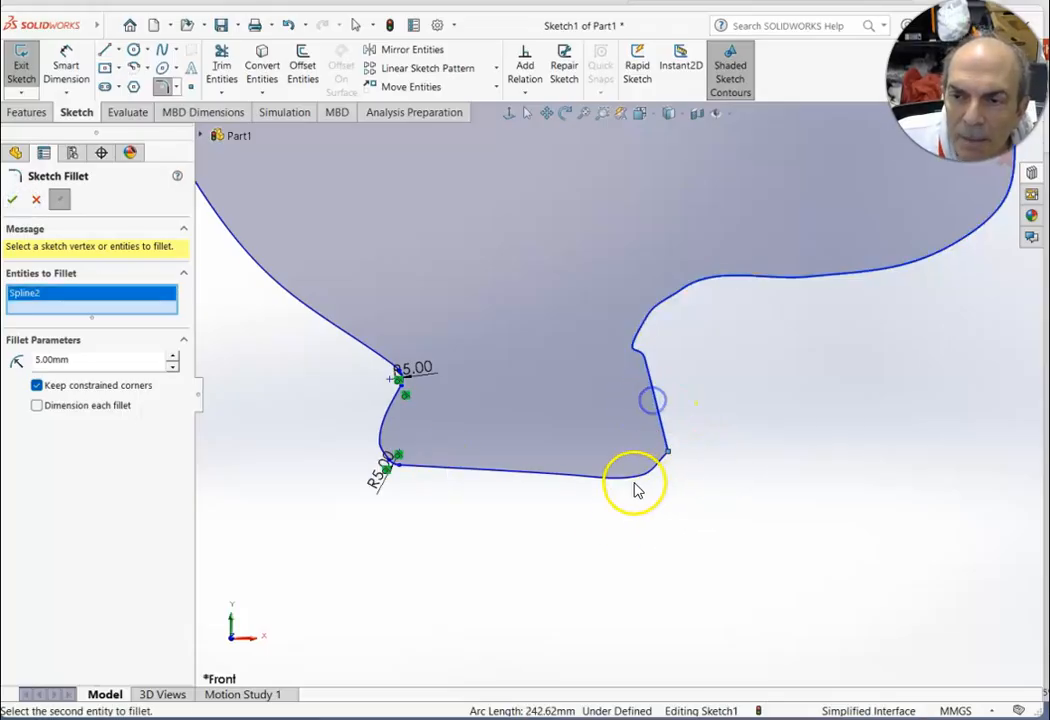
left_click(660, 466)
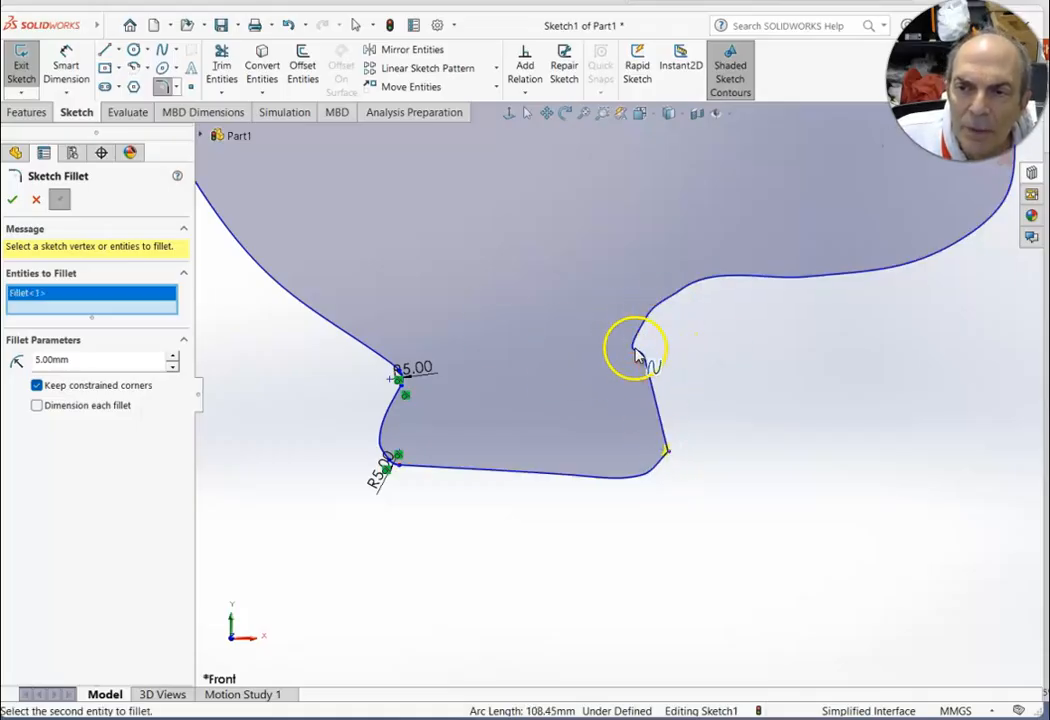
left_click(12, 200)
scroll(630, 556, "up", 6)
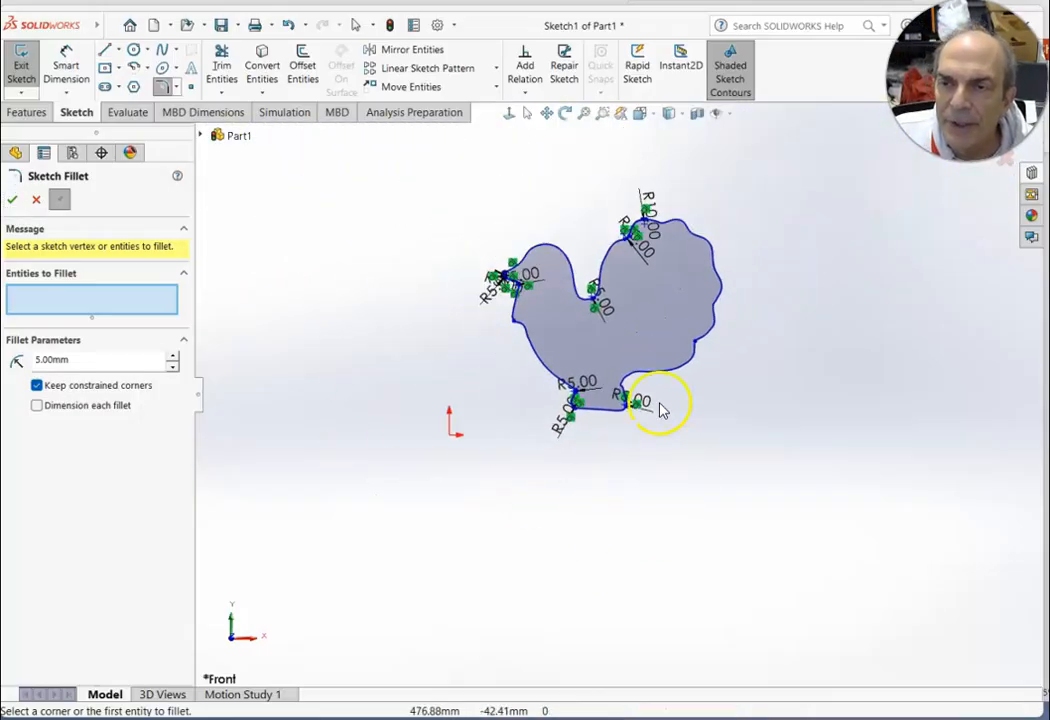
left_click(11, 200)
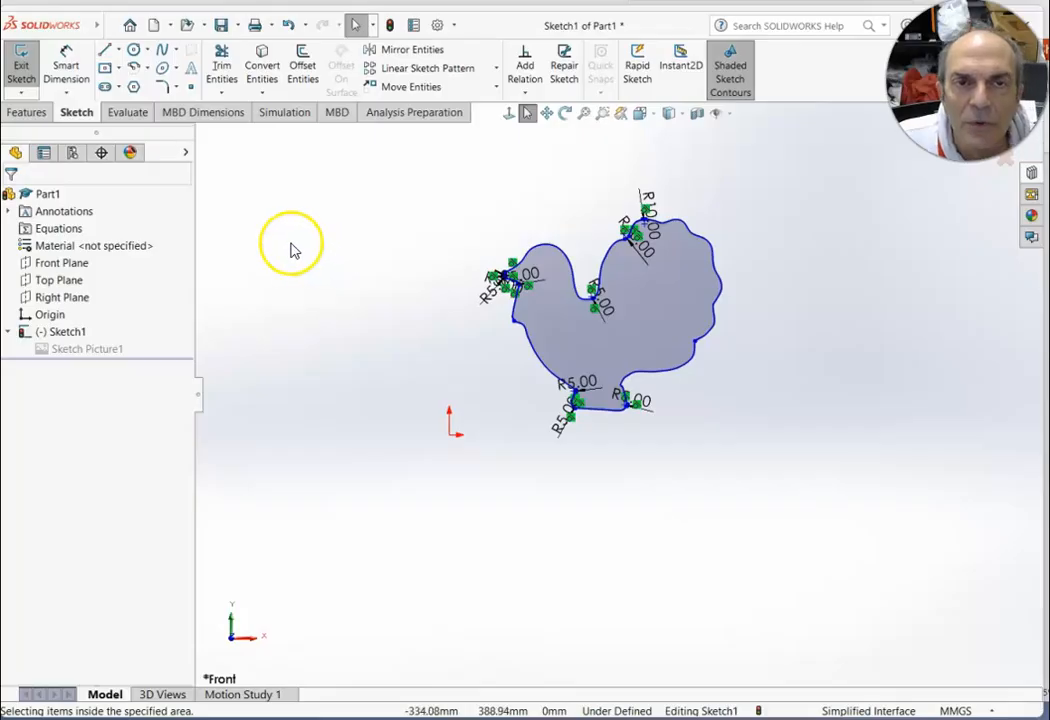
Extrude the turkey outline as a blind boss 50 mm deep from the sketch plane
left_click(31, 111)
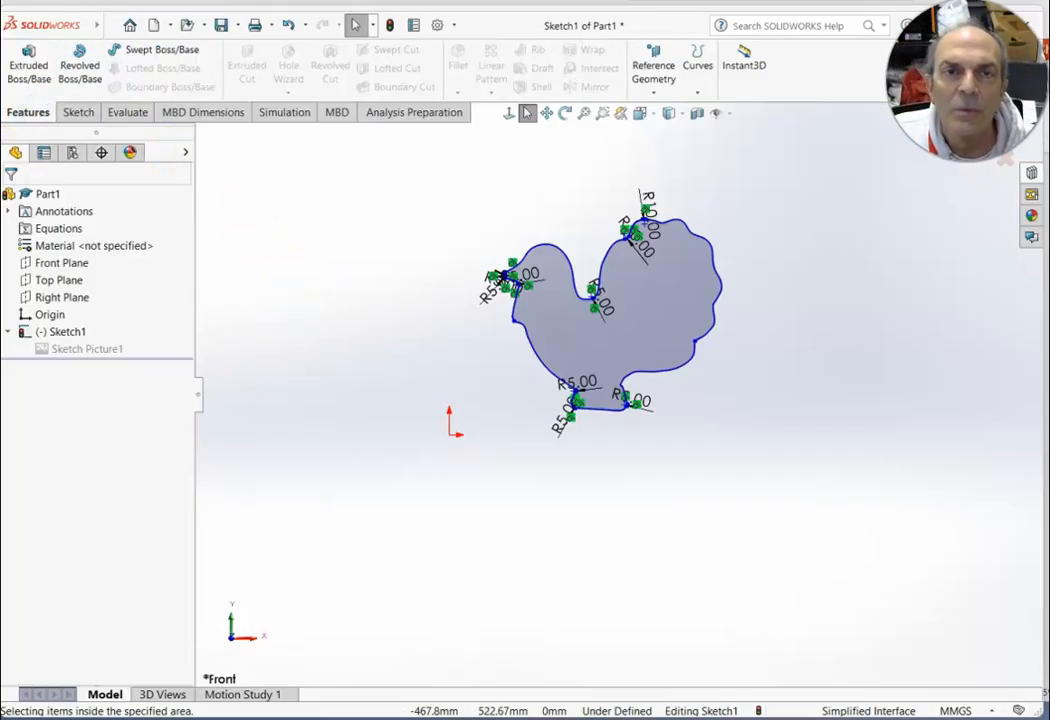
left_click(29, 70)
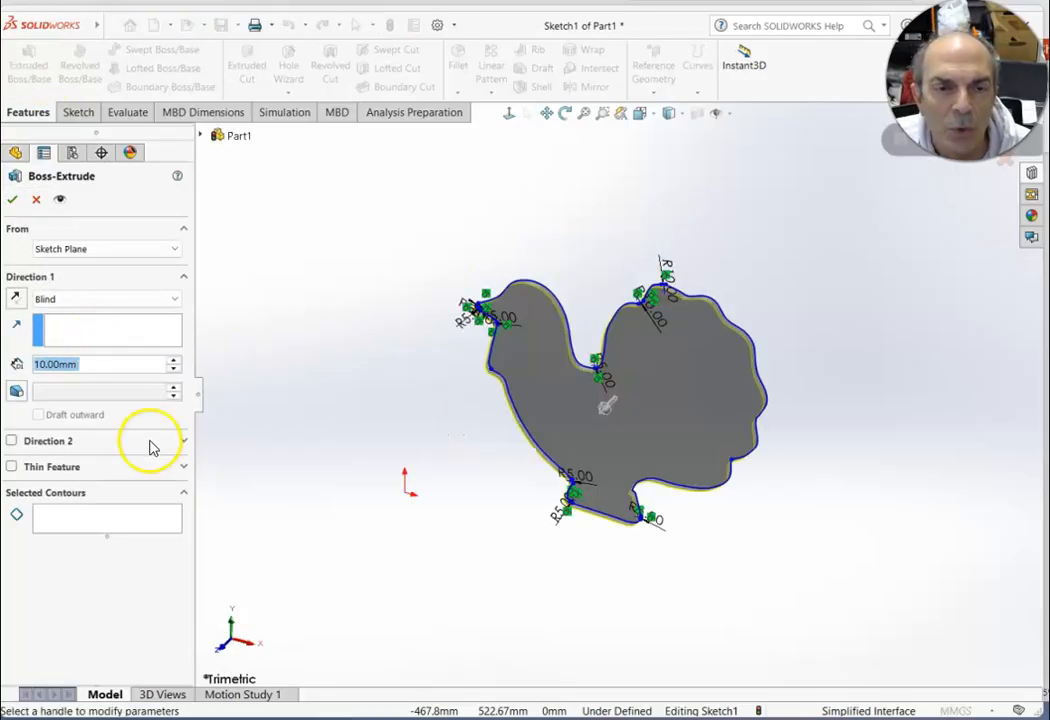
left_click_drag(173, 366, 173, 366)
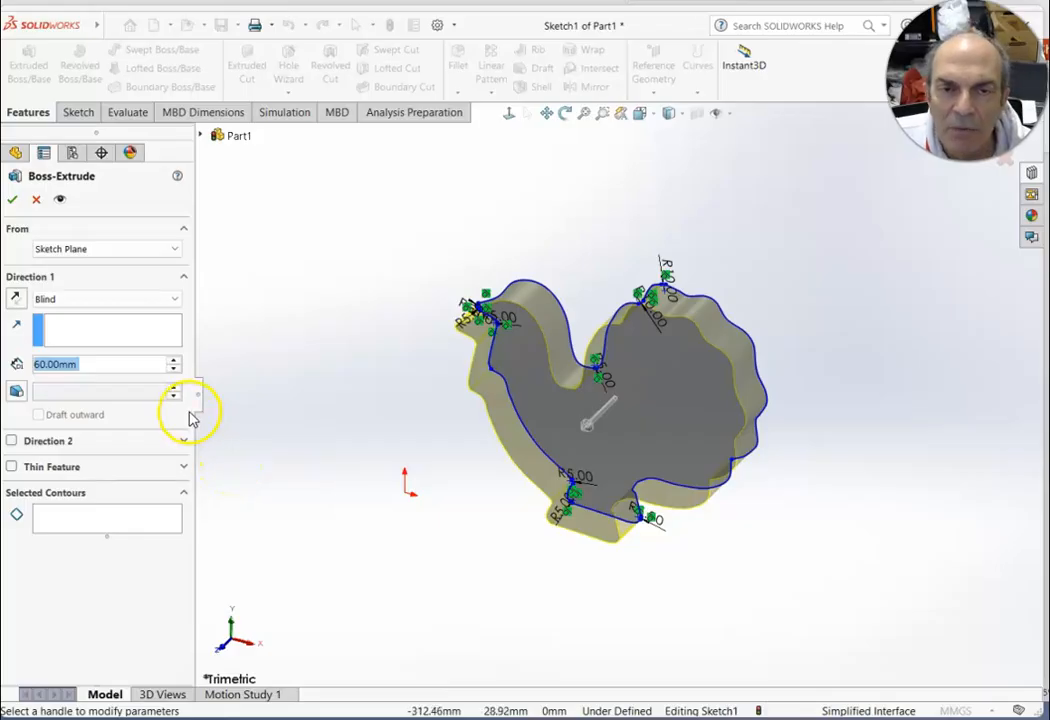
left_click(173, 369)
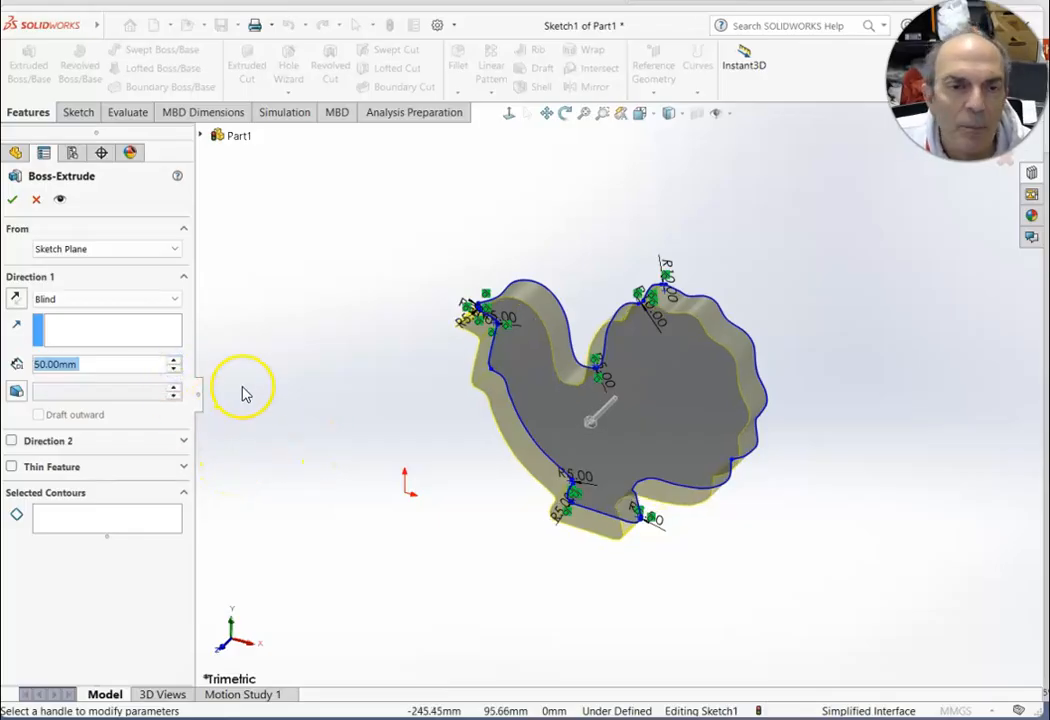
left_click(12, 199)
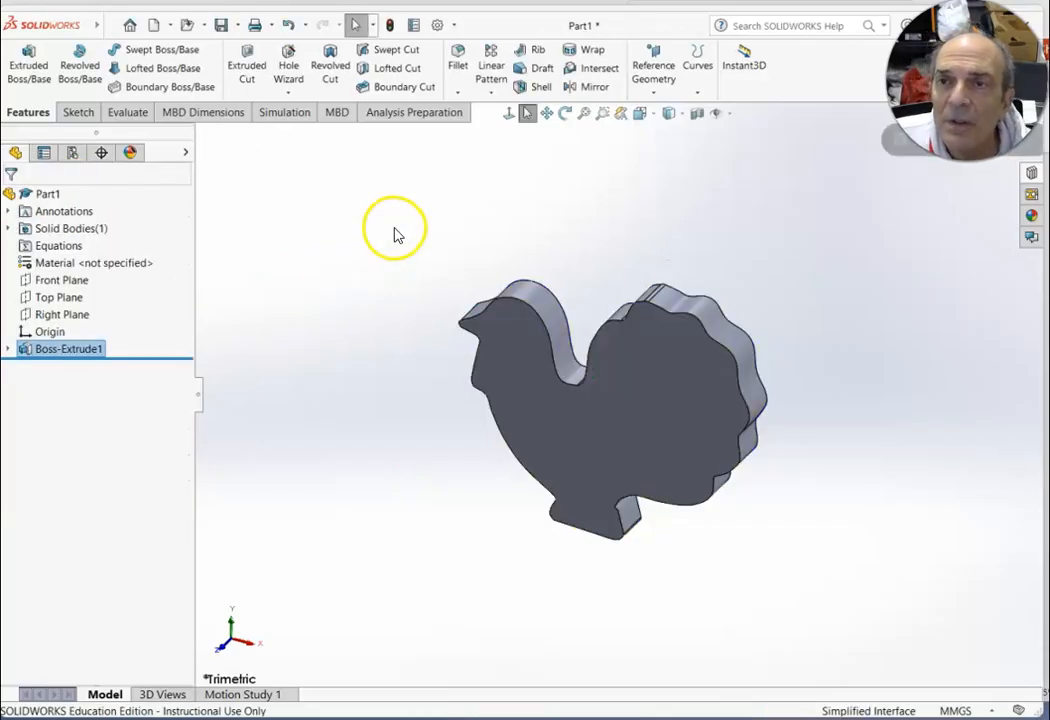
Begin a Shell of the turkey body with its flat front and back faces selected for removal
left_click(537, 87)
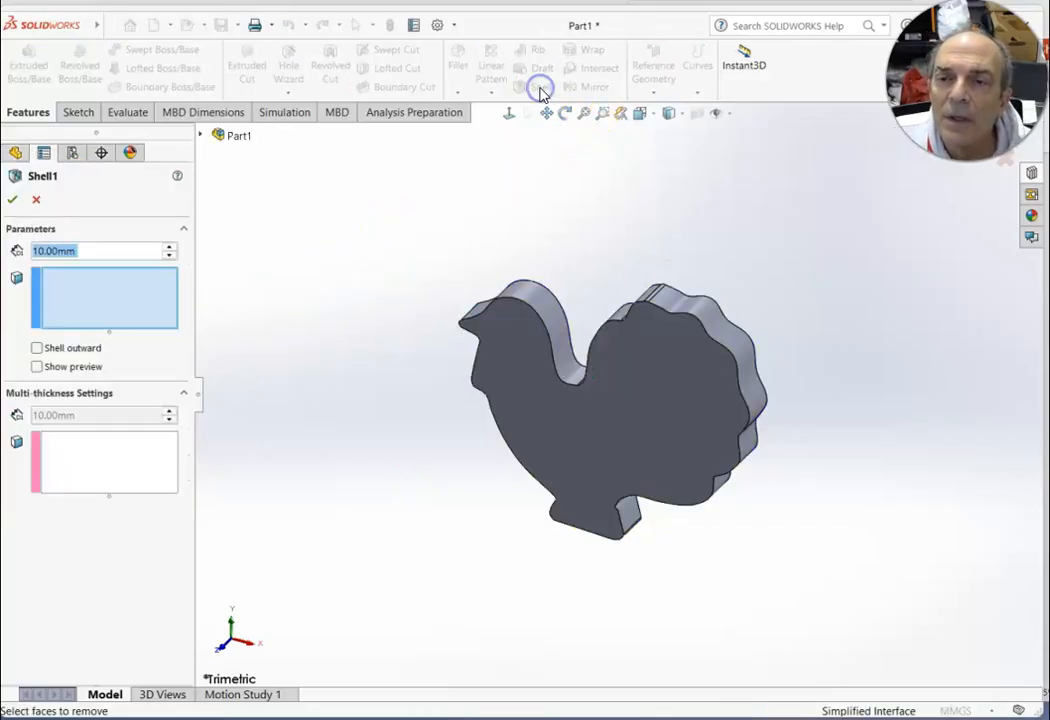
left_click(523, 428)
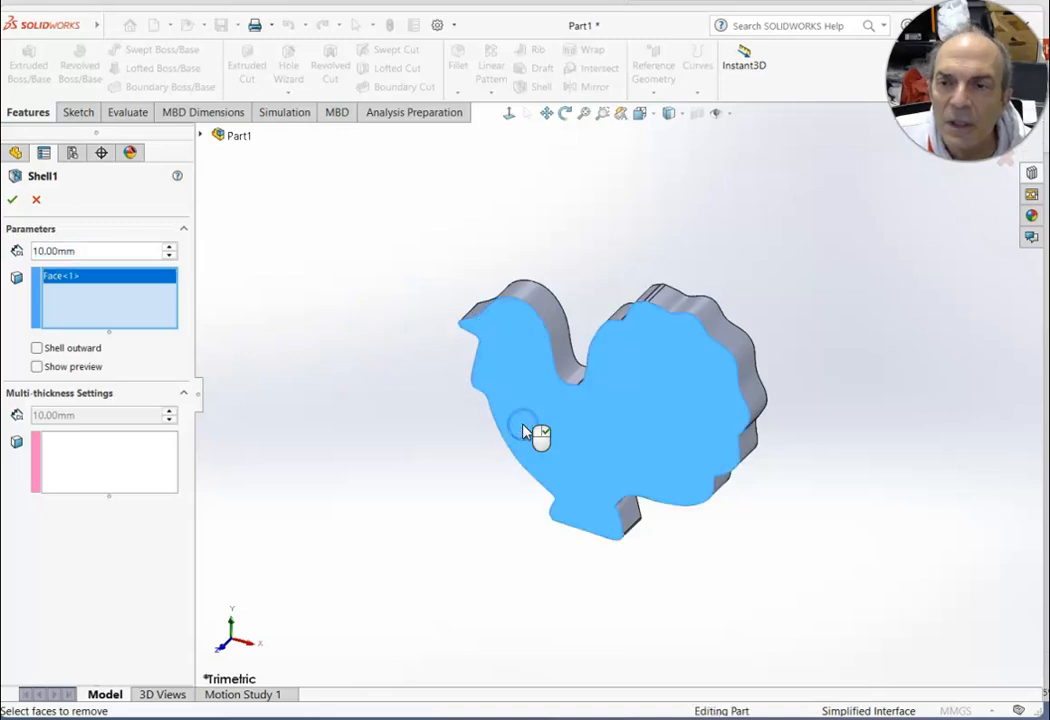
key("Left")
key("Left")
key("Left")
key("Left")
key("Left")
key("Left")
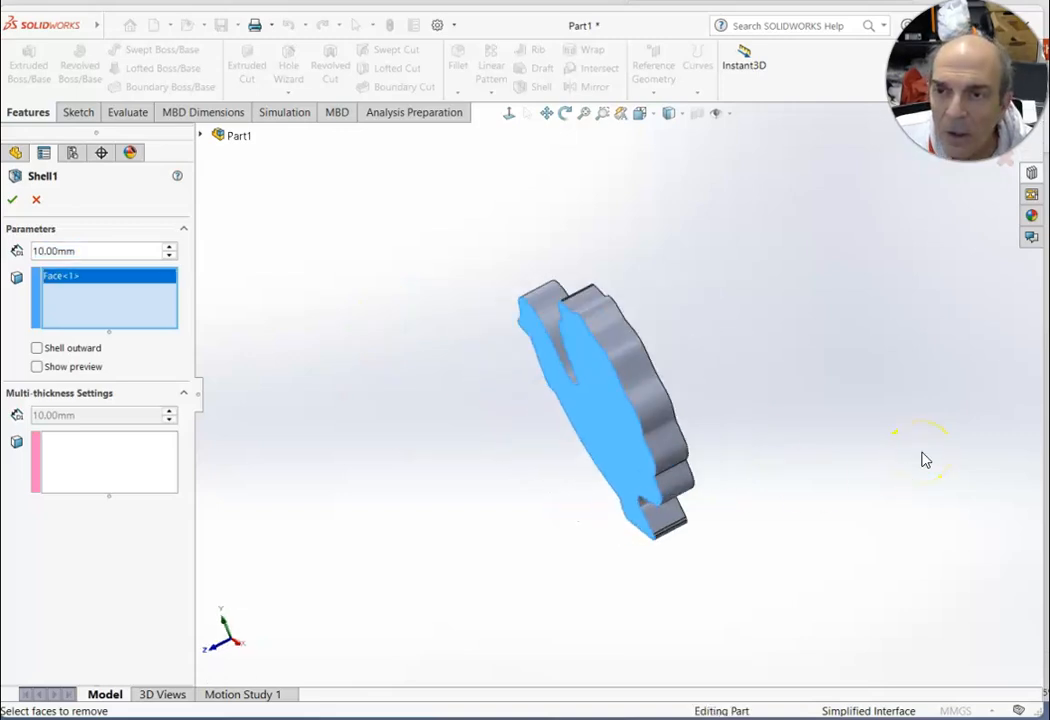
left_click(600, 429)
key("Right")
key("Right")
key("Right")
key("Right")
key("Right")
key("Right")
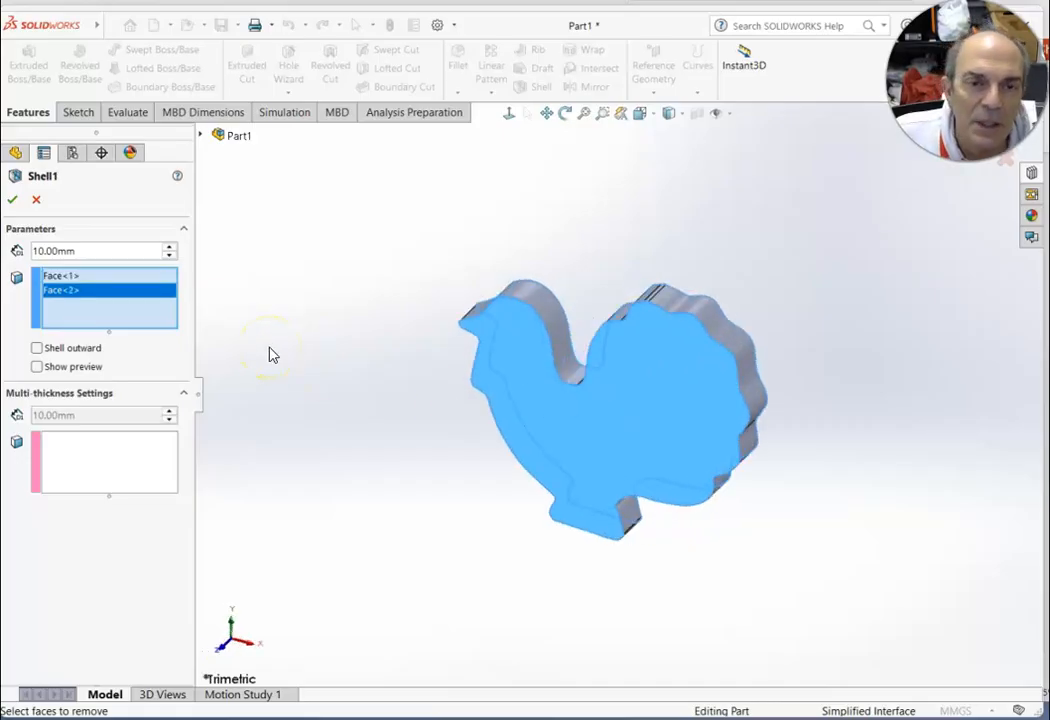
Enable the shell preview, set the wall thickness to 3 mm and create the shell
left_click(37, 366)
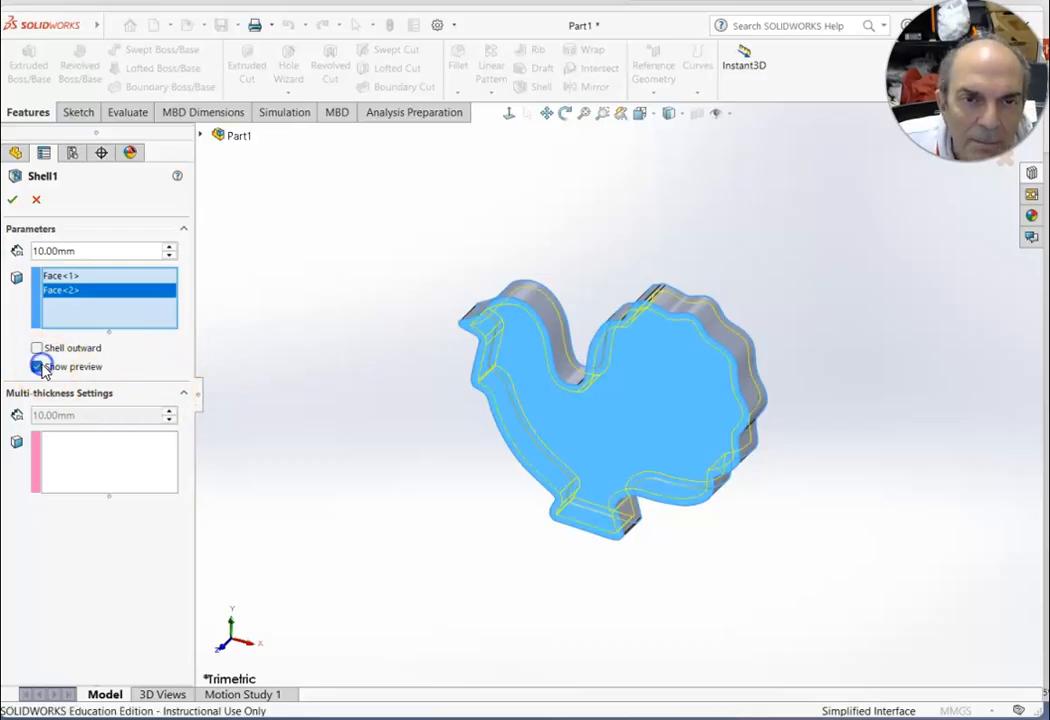
double_click(48, 251)
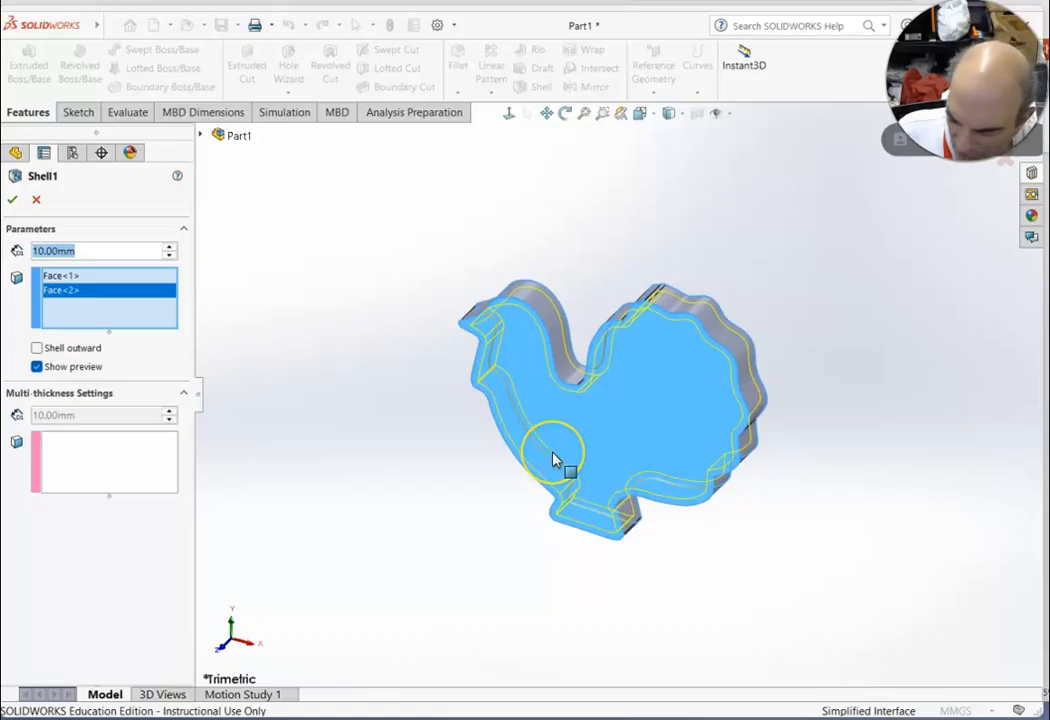
type("3")
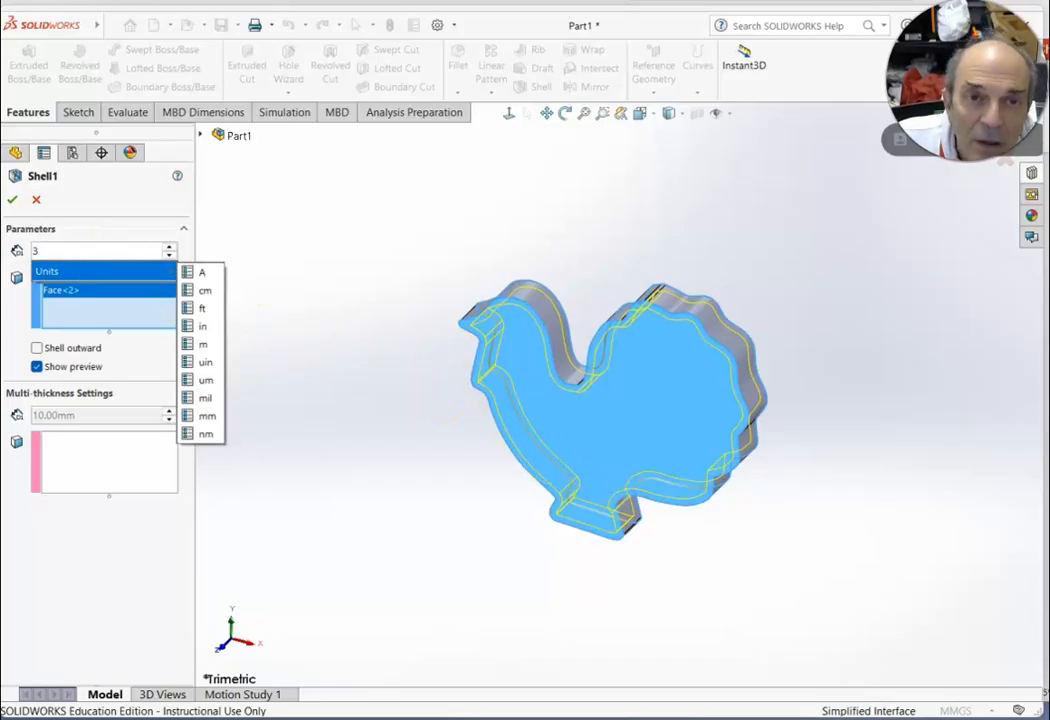
left_click(19, 204)
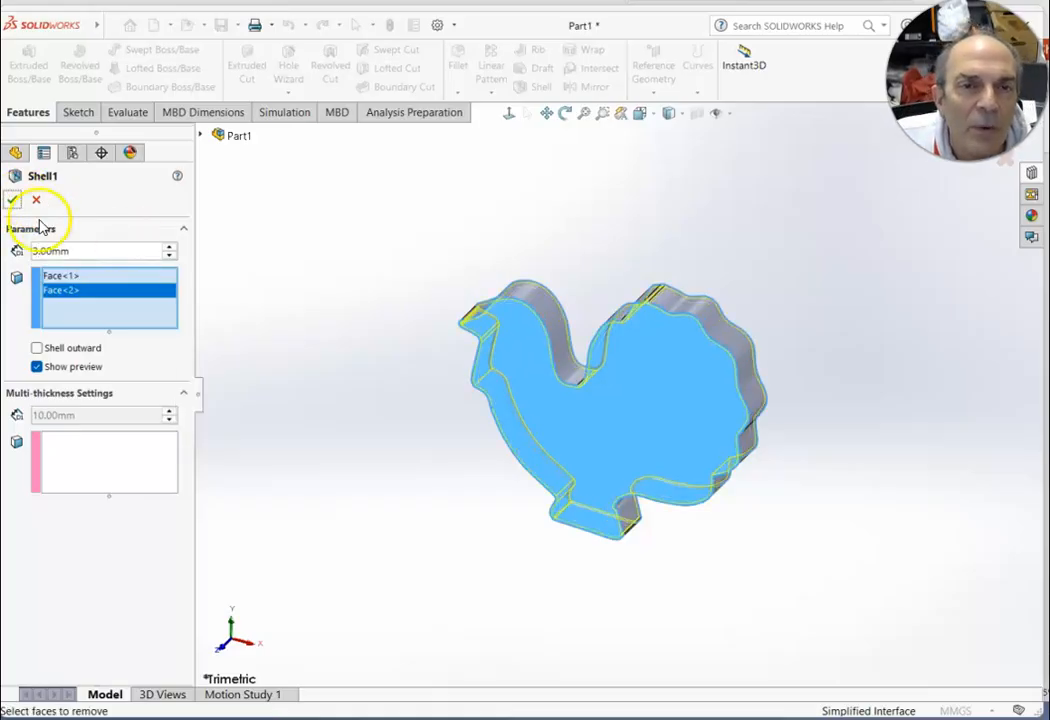
left_click(12, 199)
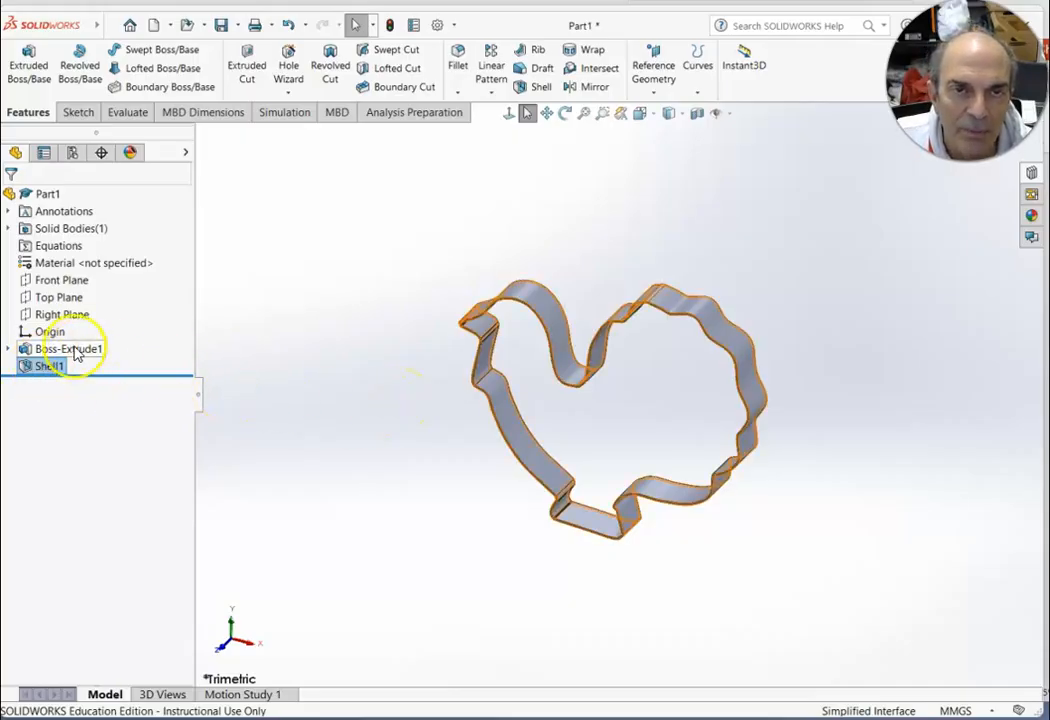
Set up a second boss extrude from the existing turkey sketch and enable Thin Feature for it
left_click(22, 62)
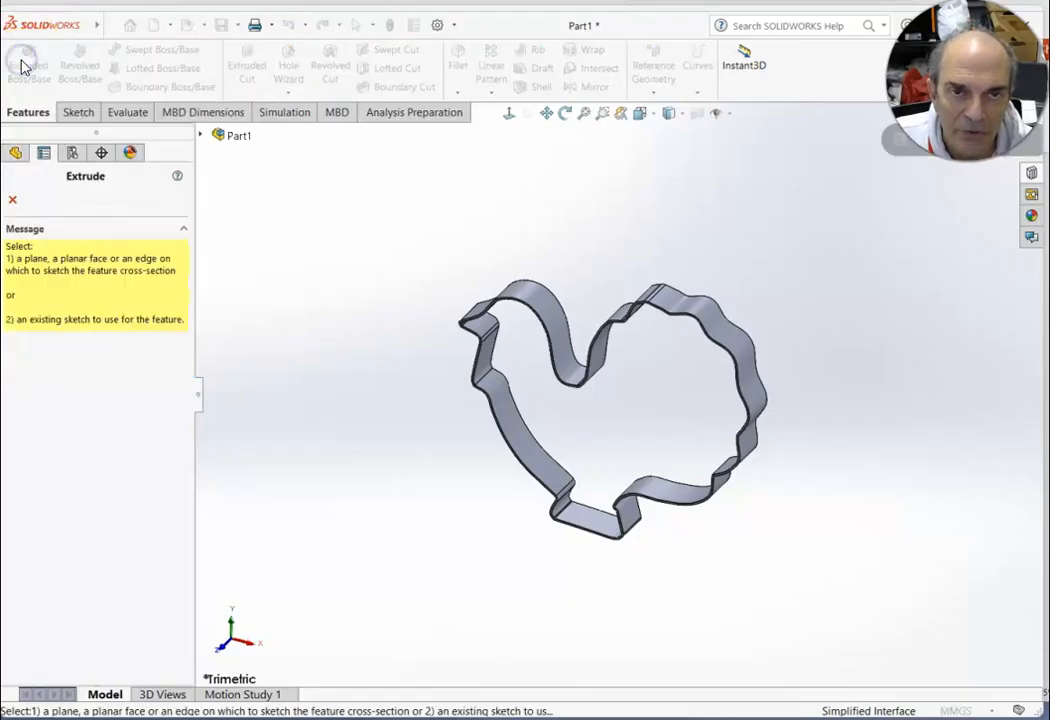
left_click(201, 135)
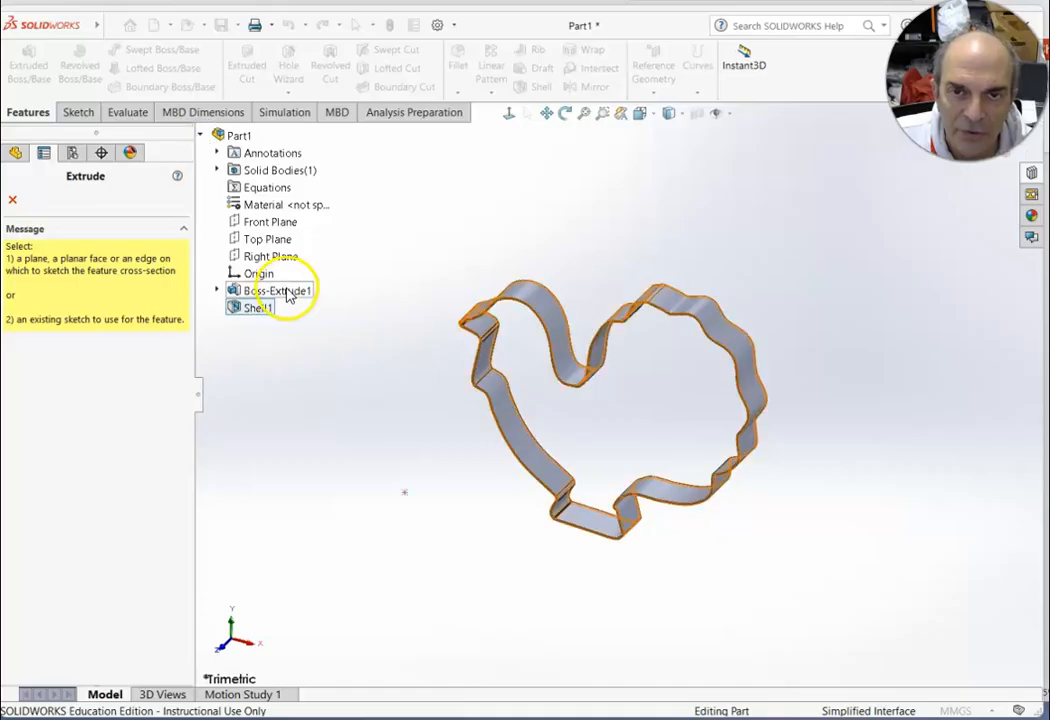
left_click(217, 291)
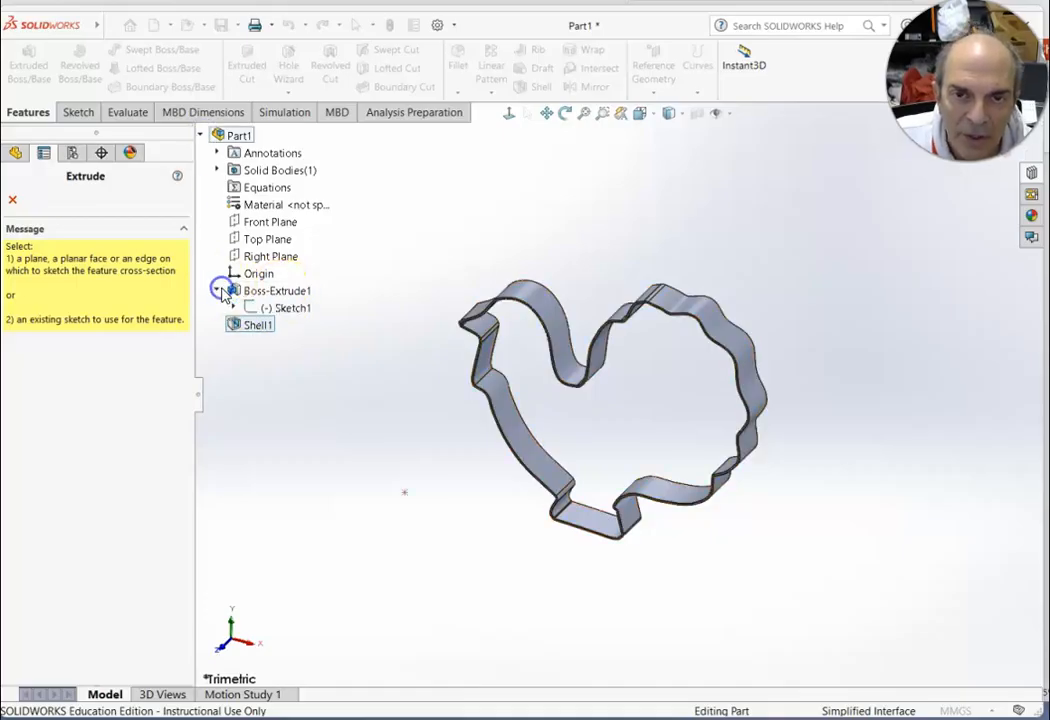
left_click(293, 308)
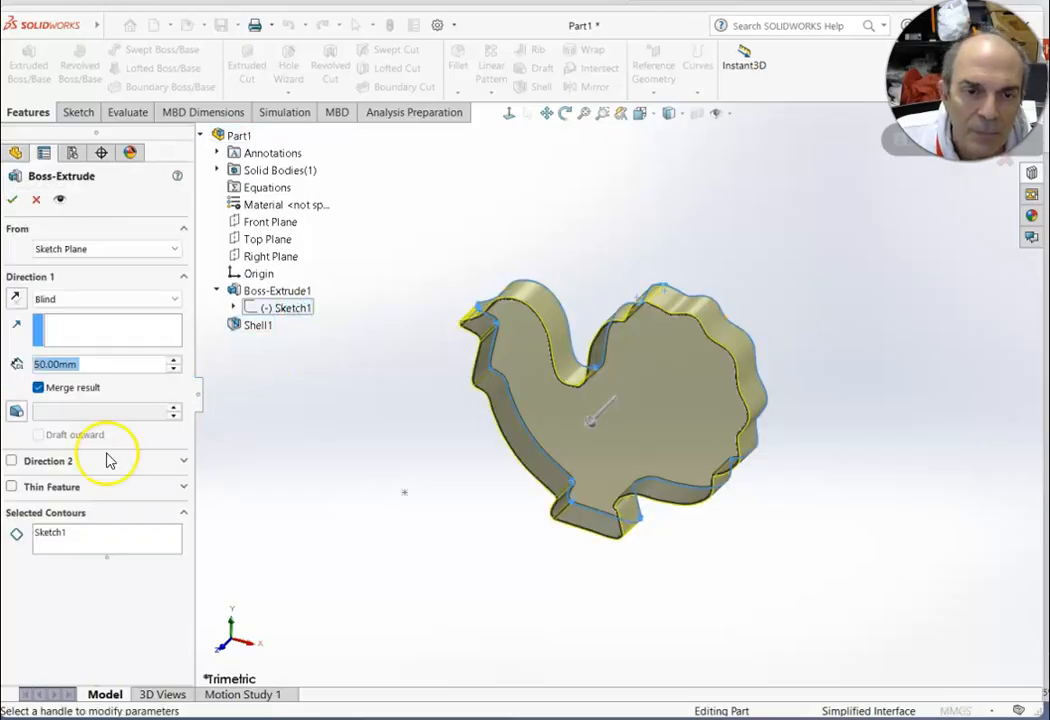
left_click(12, 487)
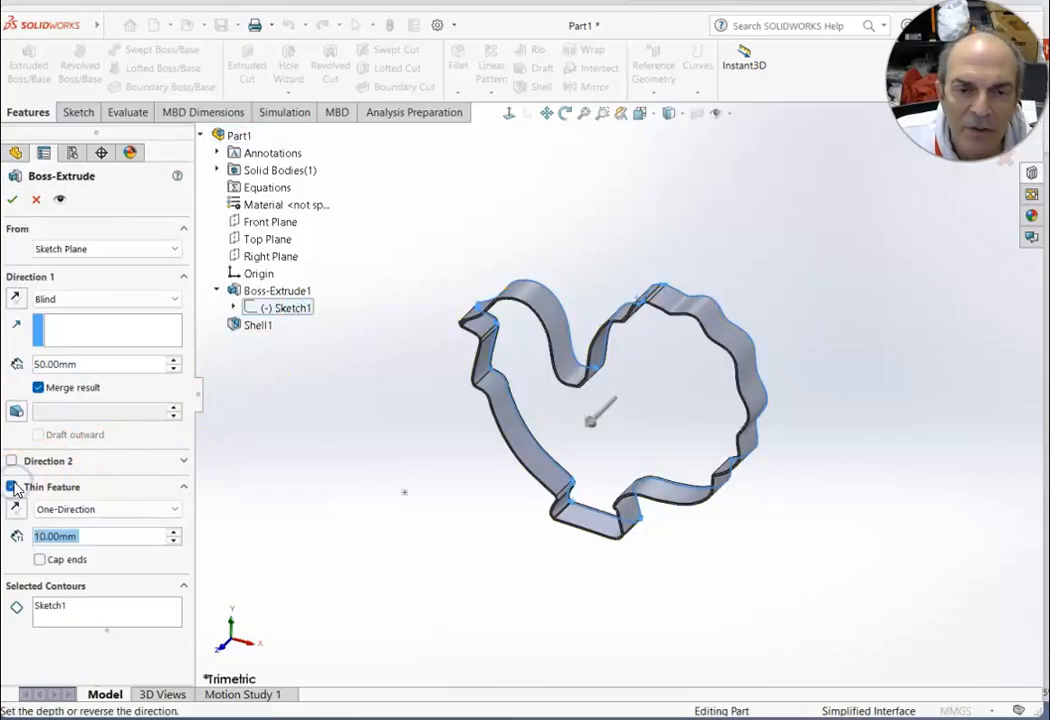